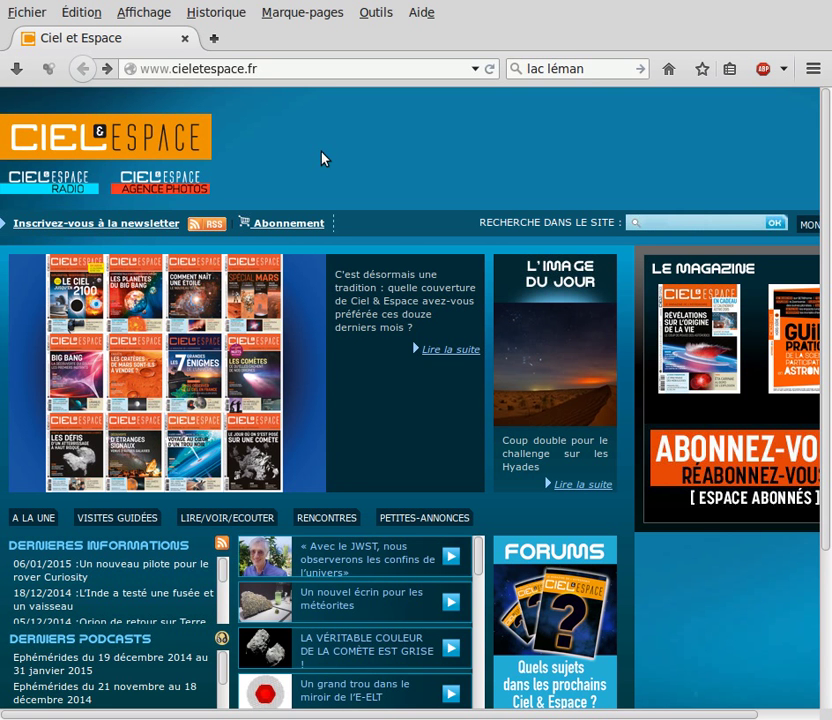
Open the general section of the browser preferences and clear the existing home page addresses.
click(70, 17)
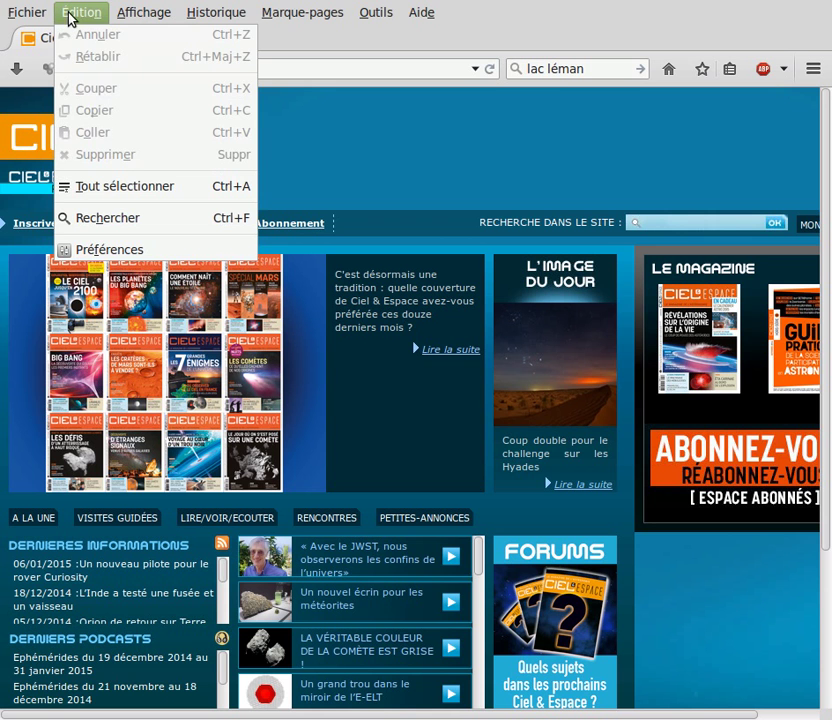
click(115, 249)
drag(596, 127, 185, 112)
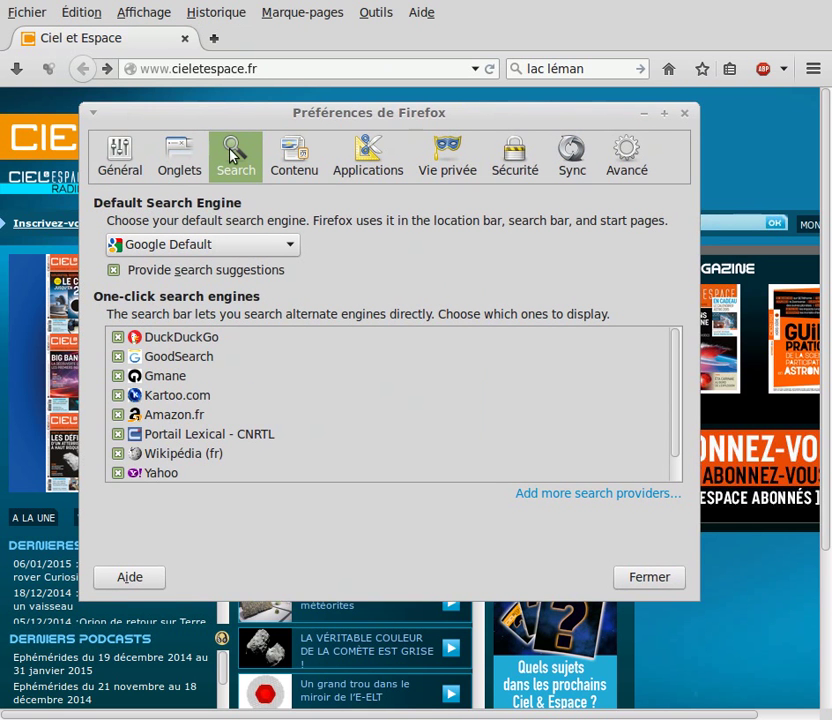
click(118, 151)
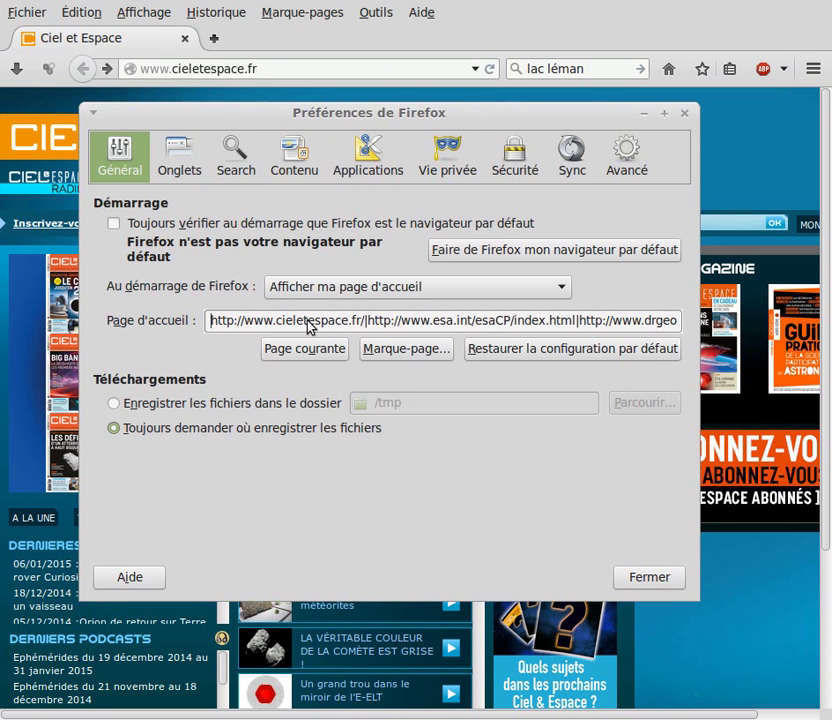
triple_click(213, 320)
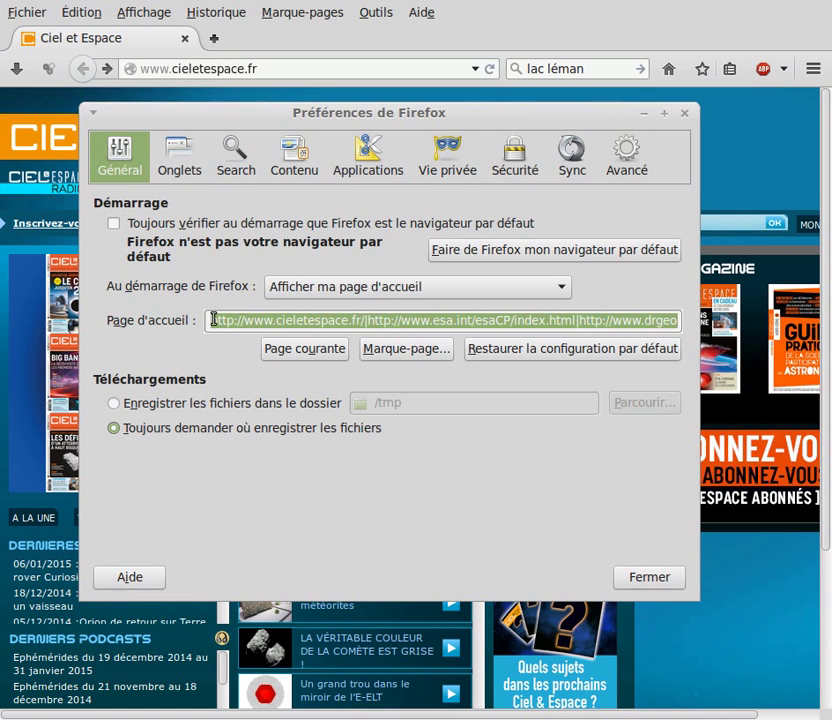
key(BackSpace)
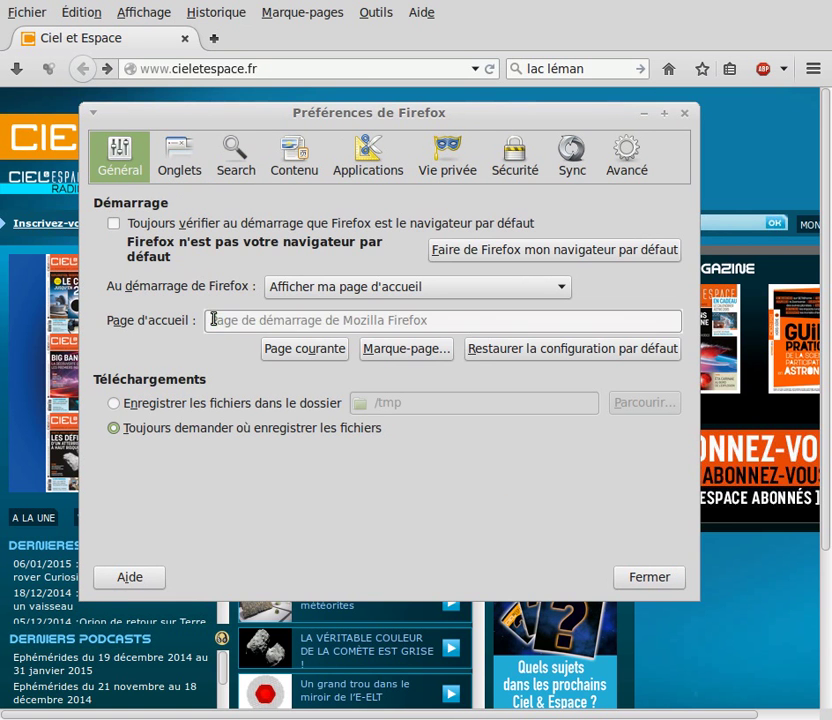
key(Down)
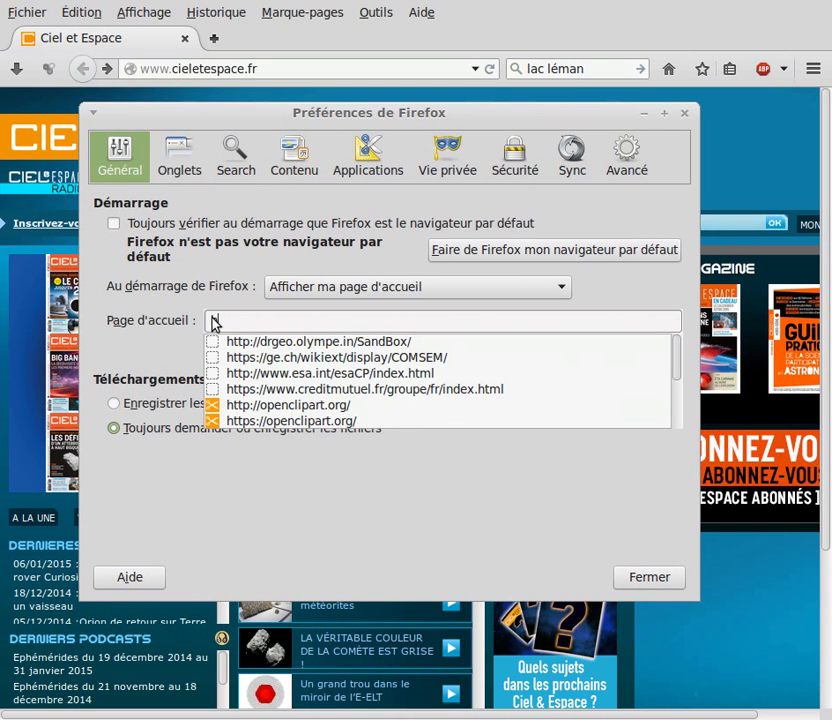
text(http:)
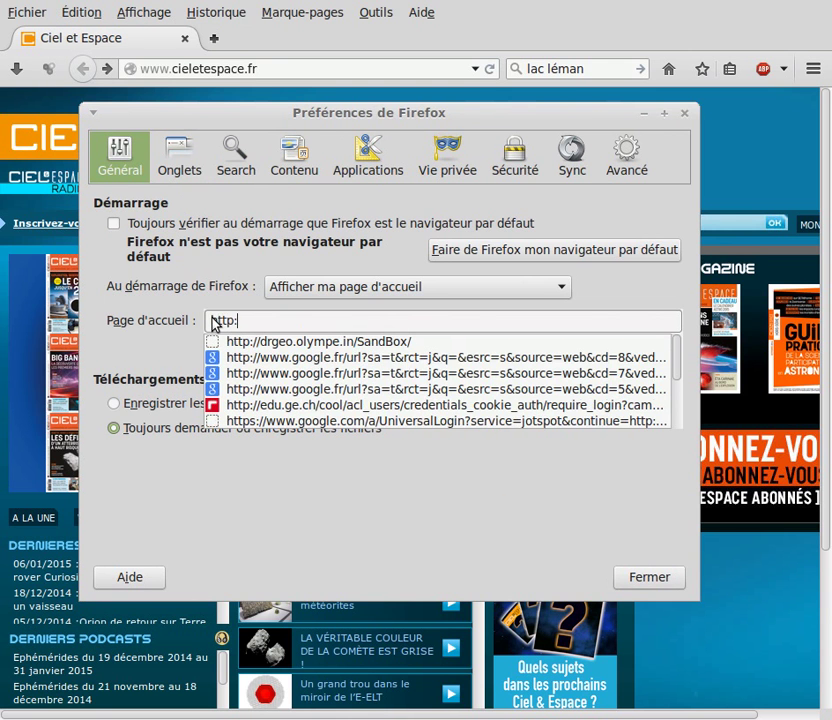
text(//)
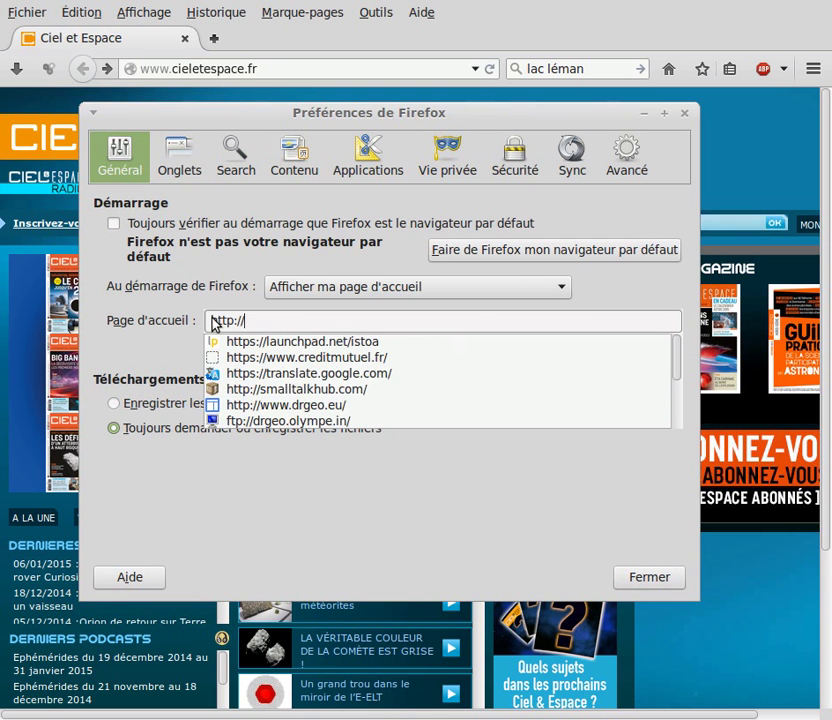
text(d)
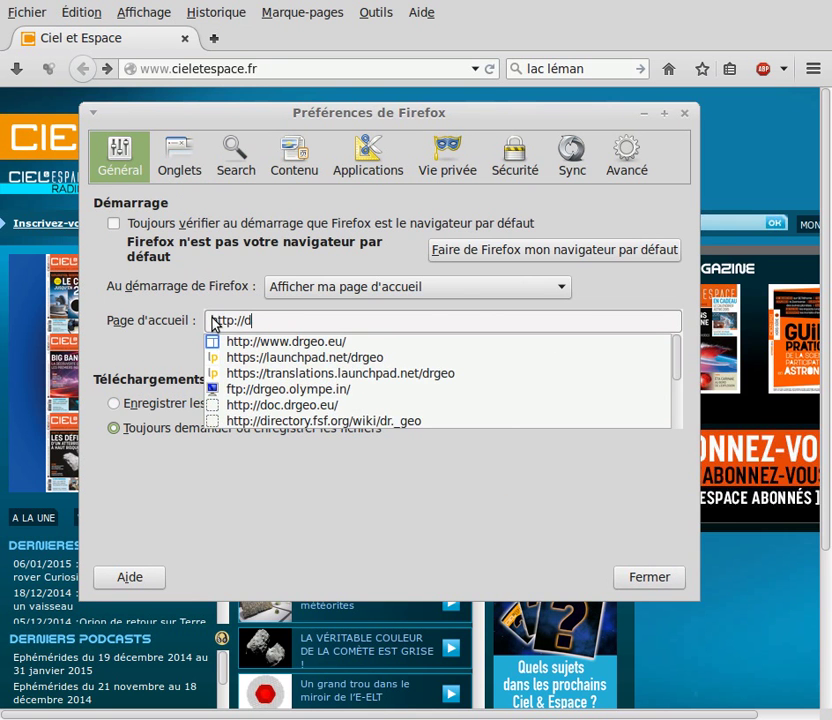
text(uck)
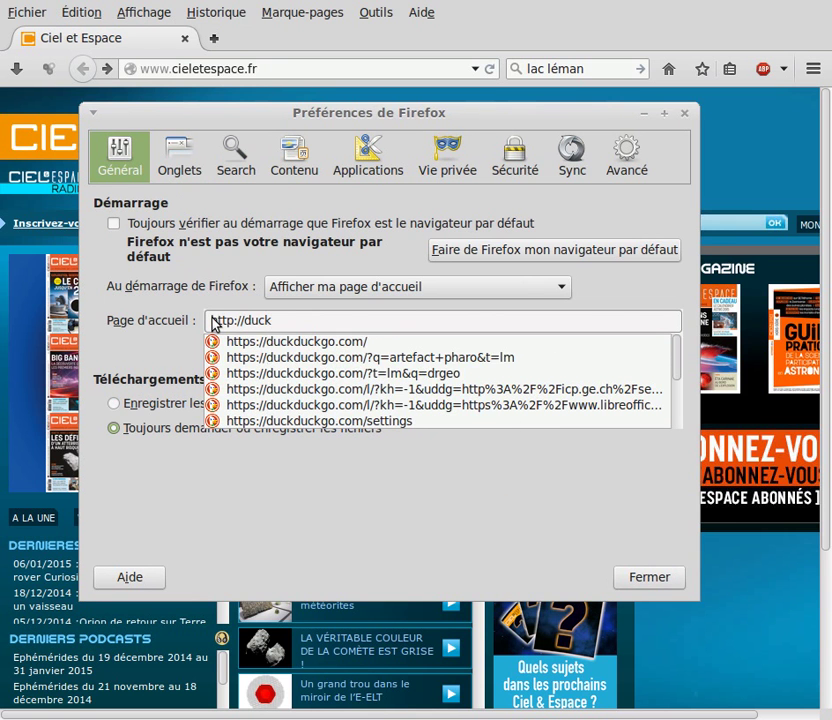
key(Down)
key(Return)
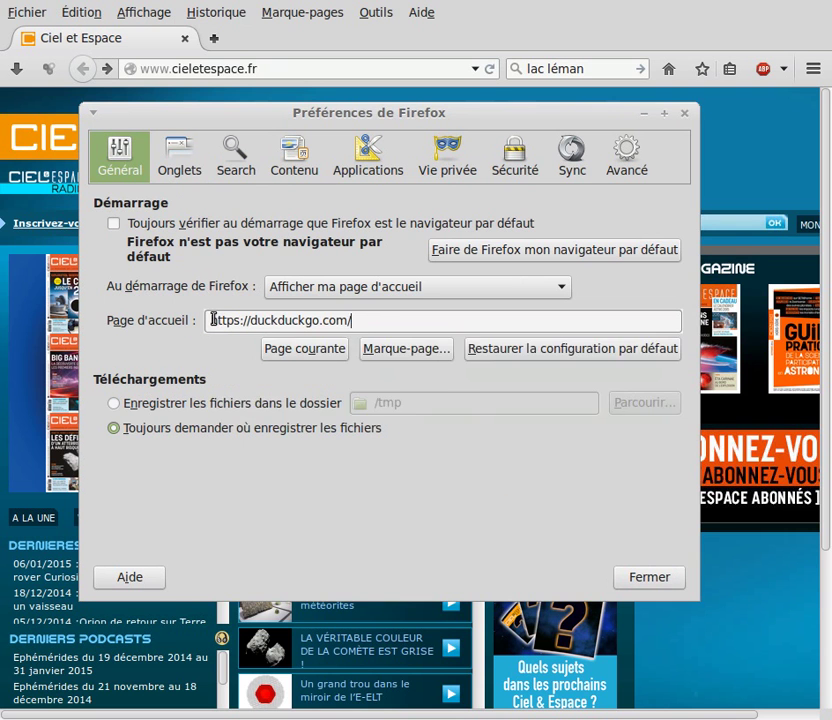
key(BackSpace)
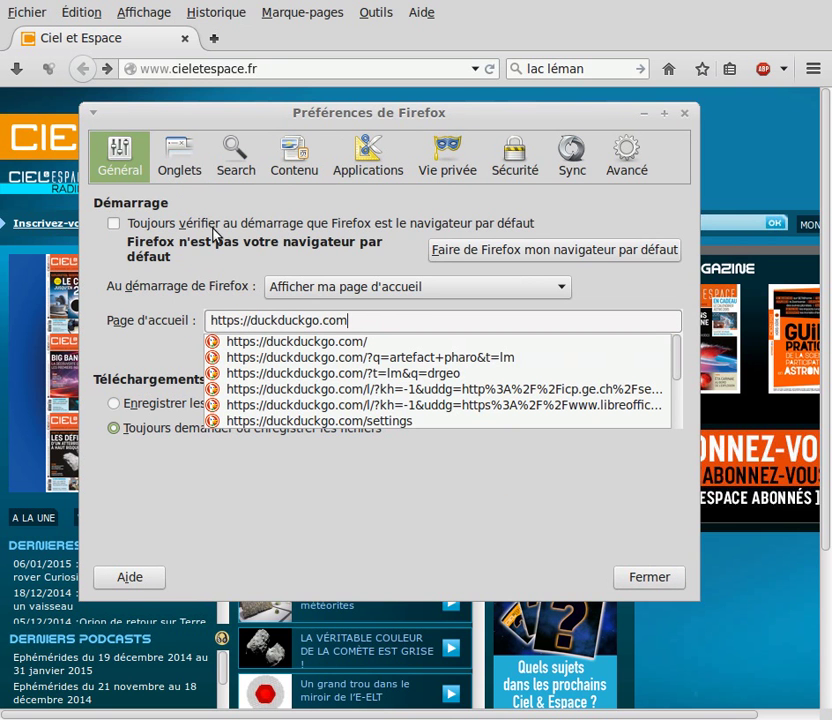
click(389, 540)
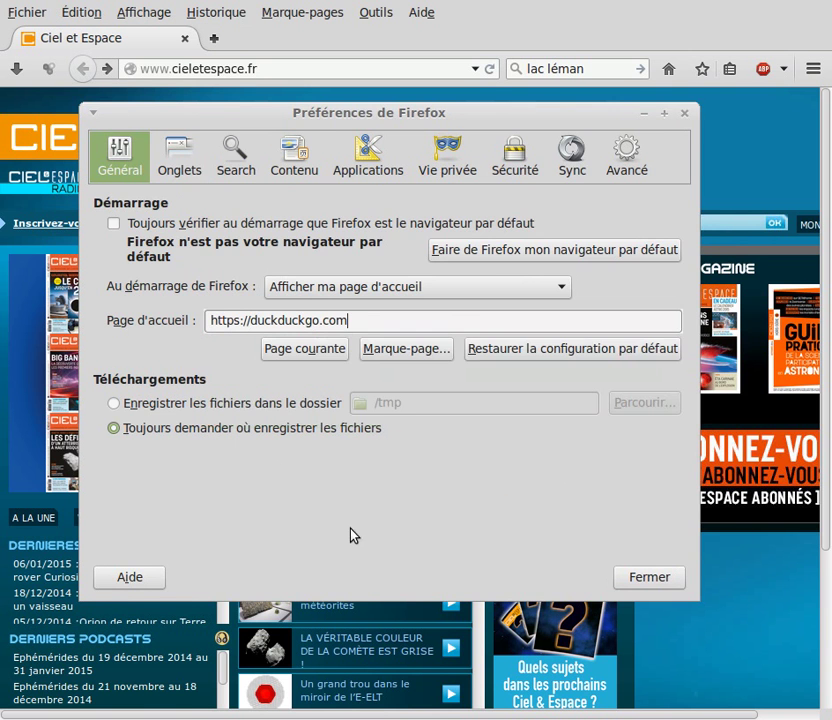
click(666, 577)
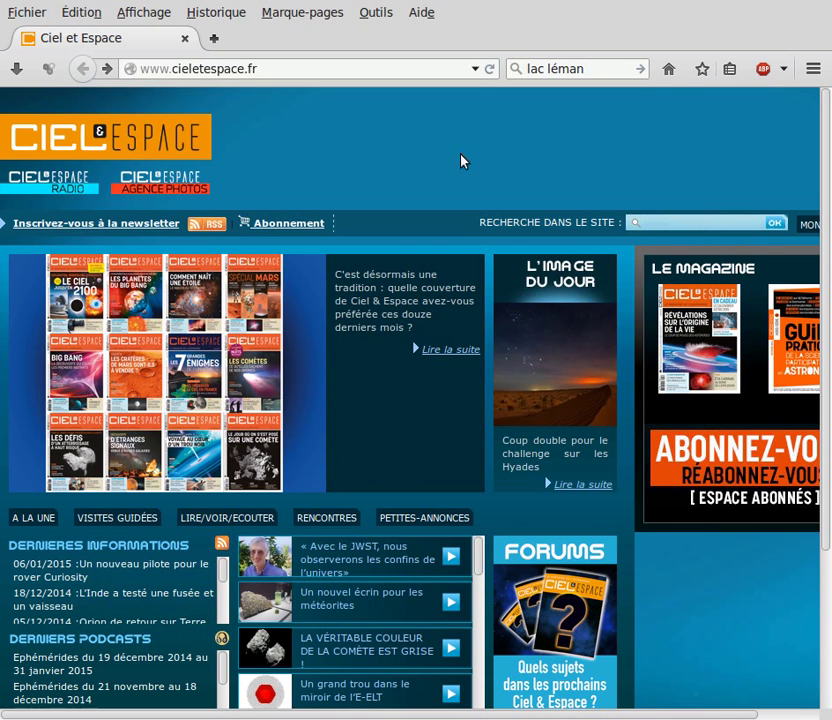
click(668, 69)
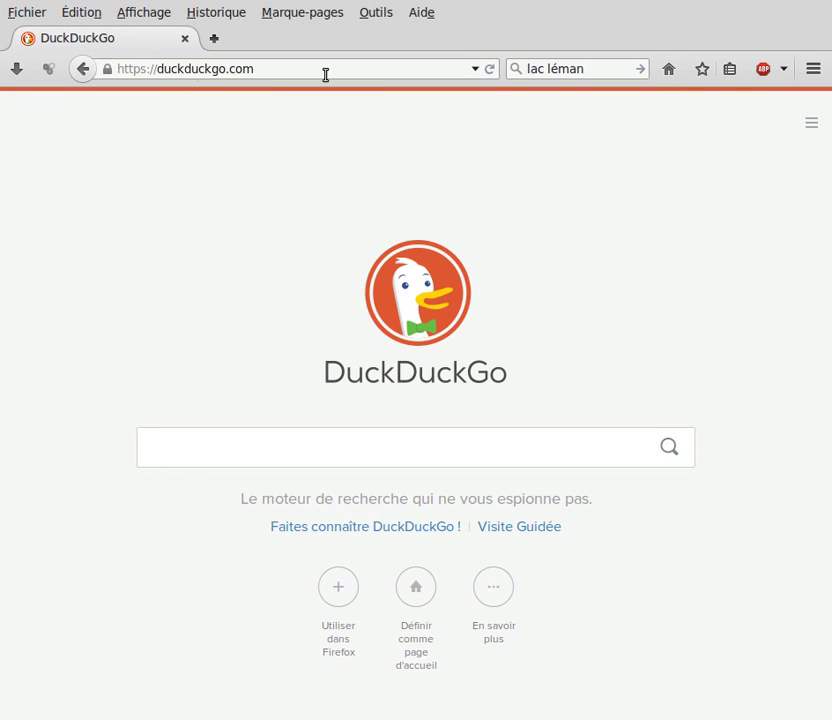
click(76, 18)
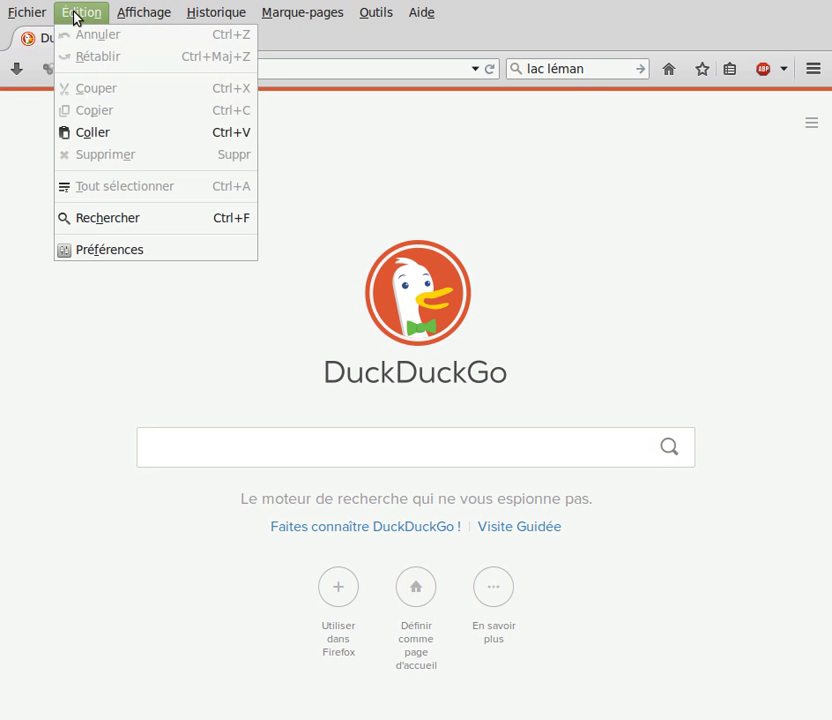
click(132, 256)
drag(687, 130, 229, 111)
click(331, 319)
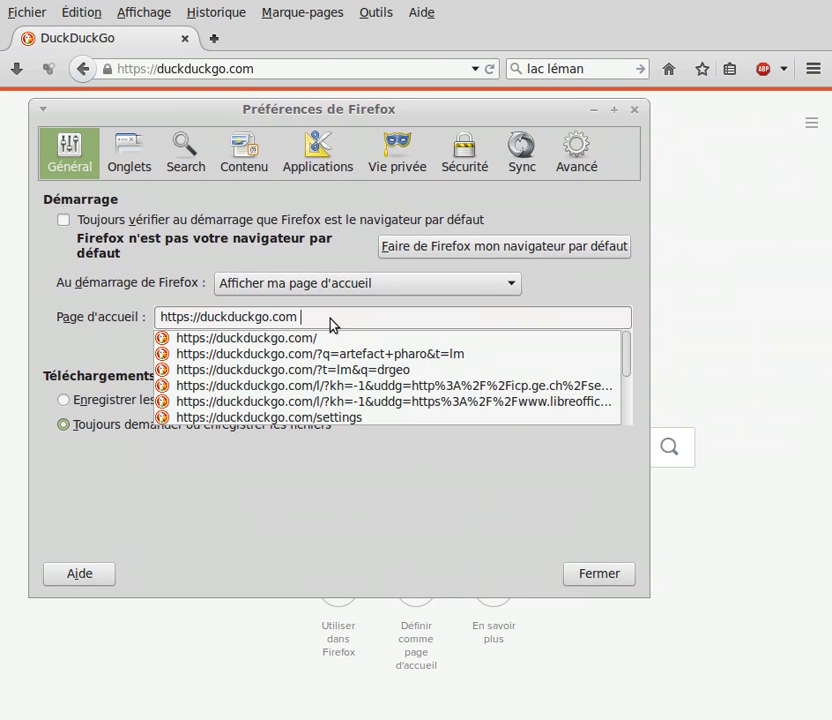
text(| )
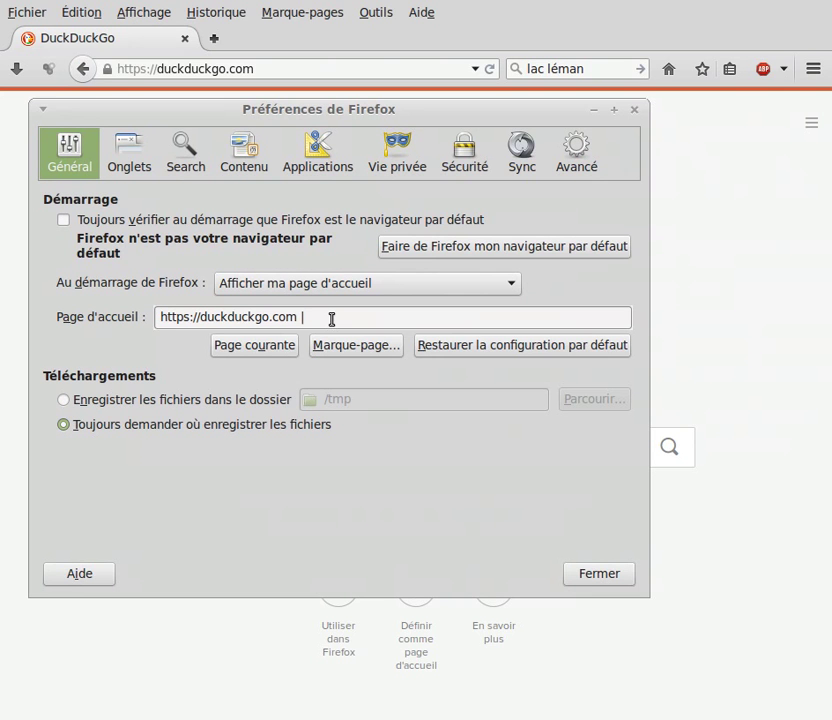
text(http://ge/ch)
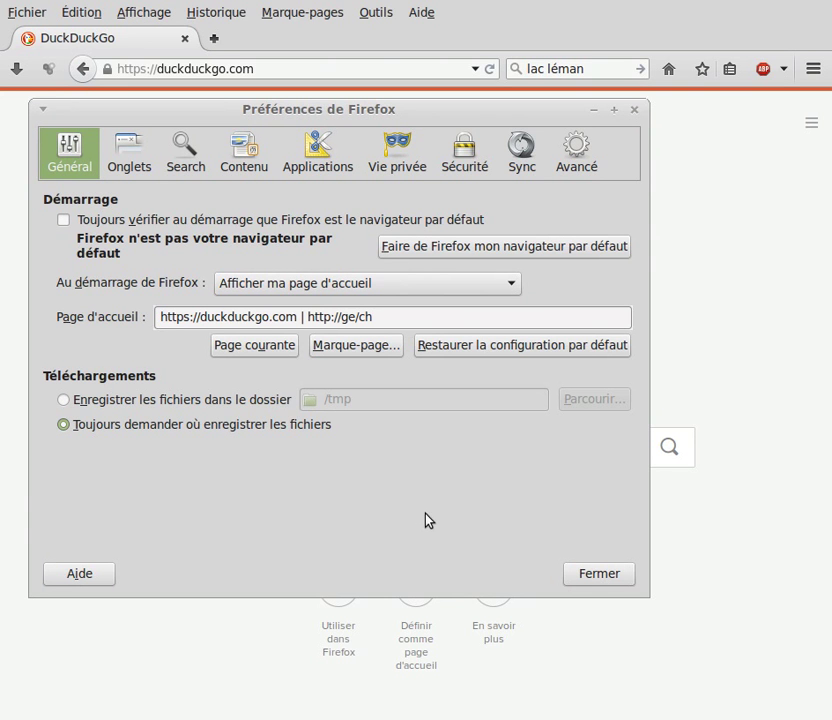
key(Left)
key(Left)
key(BackSpace)
text(.)
click(593, 576)
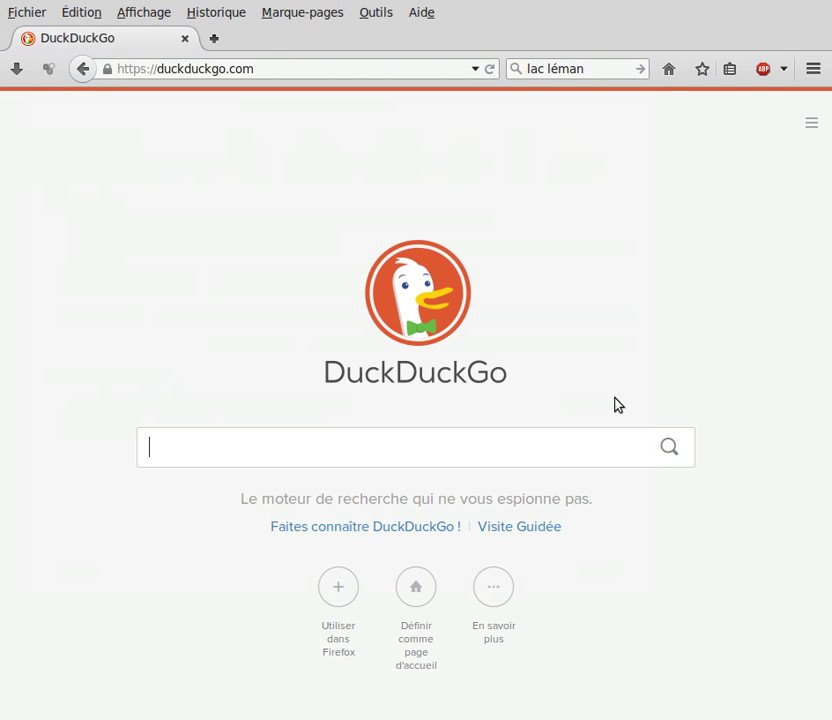
Load both home pages in separate tabs and show the ge.ch one.
middle_click(662, 72)
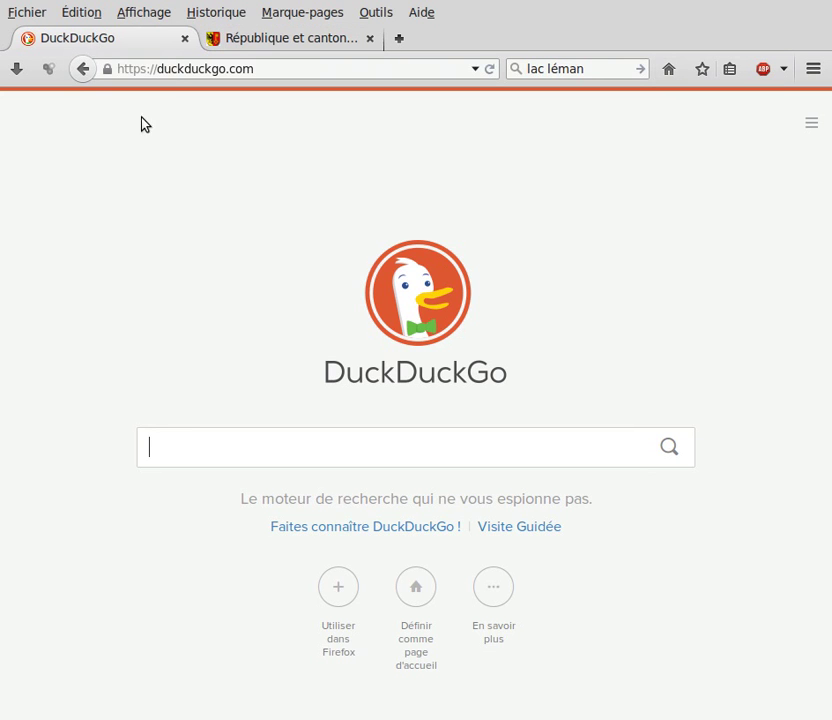
click(260, 45)
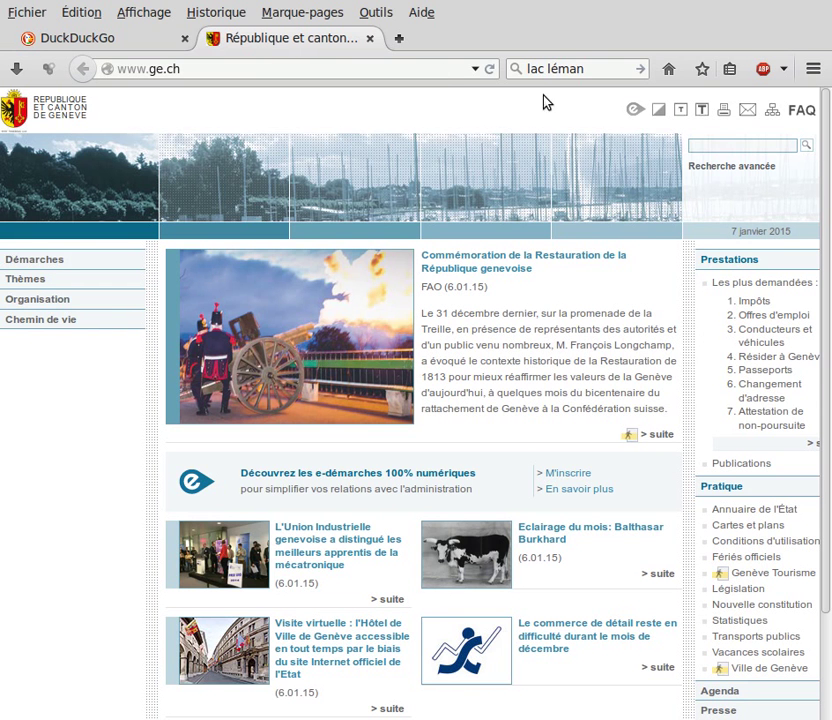
Clear the browser's search bar and search for "lac léman" with the default Google engine from the ge.ch tab.
click(602, 69)
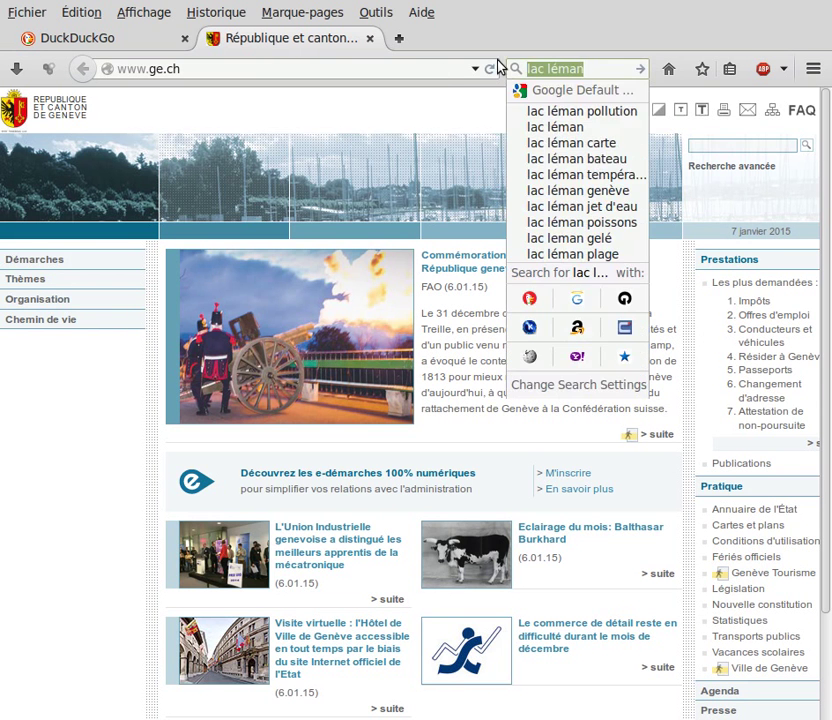
key(BackSpace)
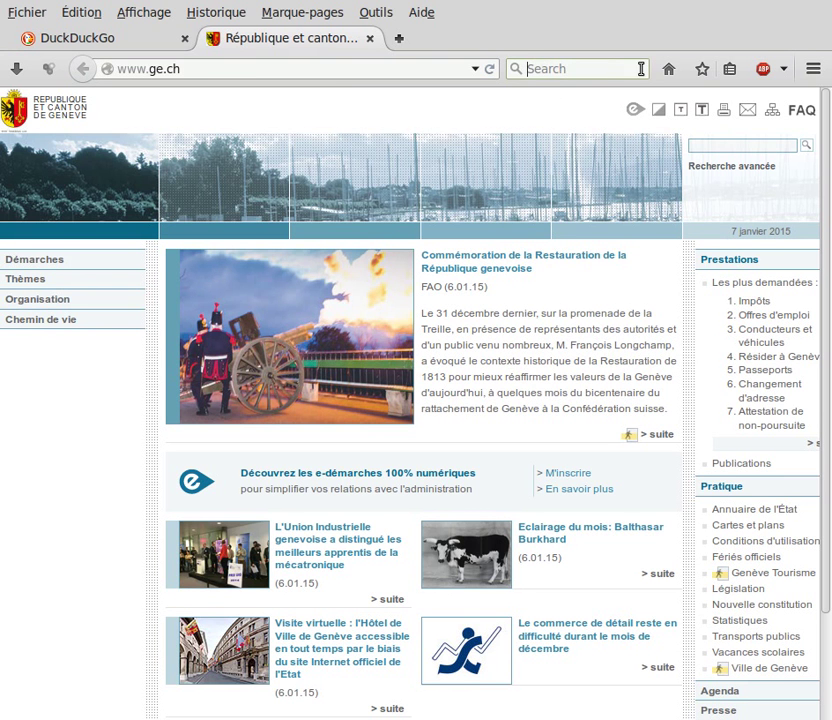
click(76, 38)
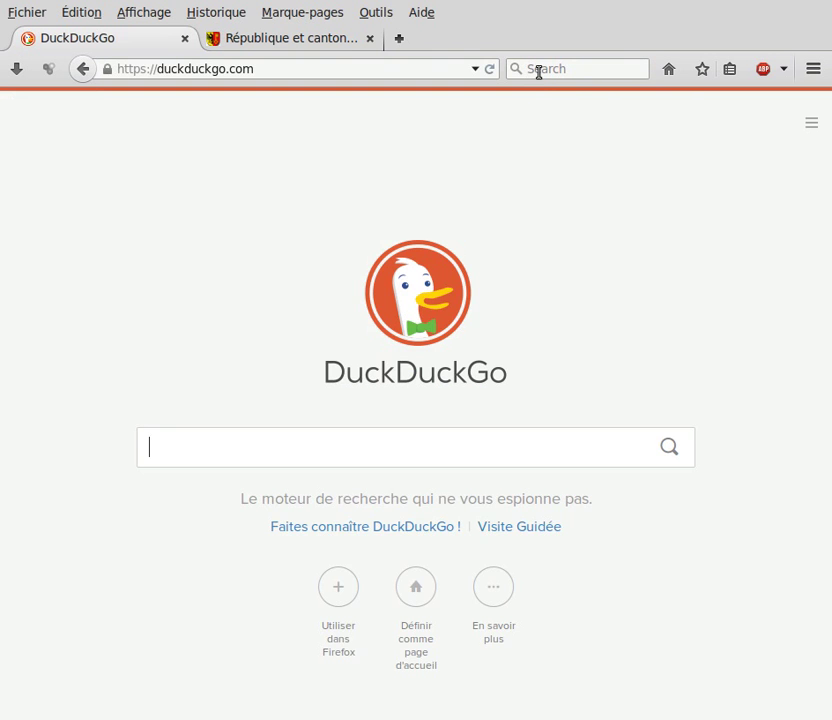
click(337, 42)
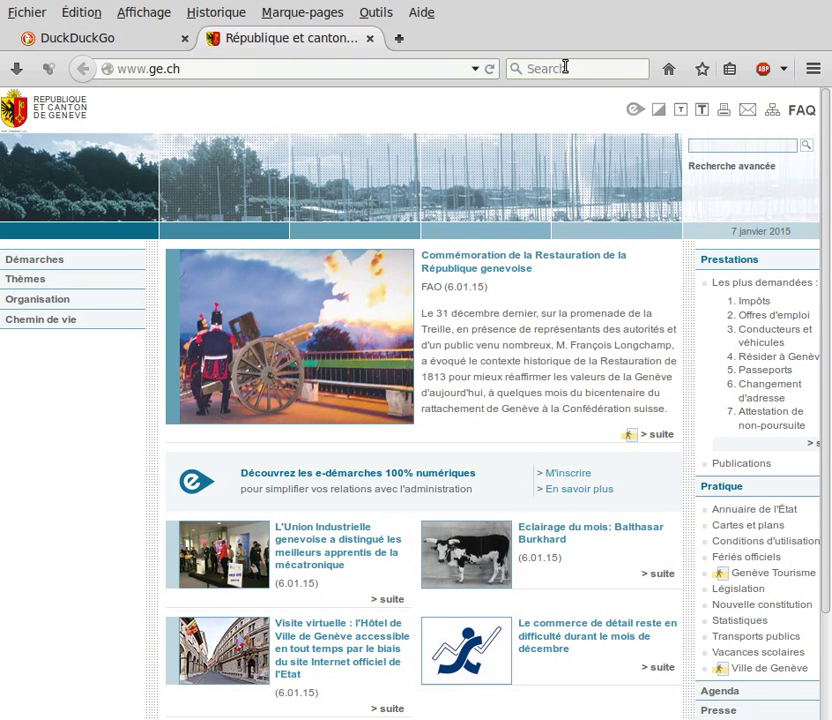
text(l)
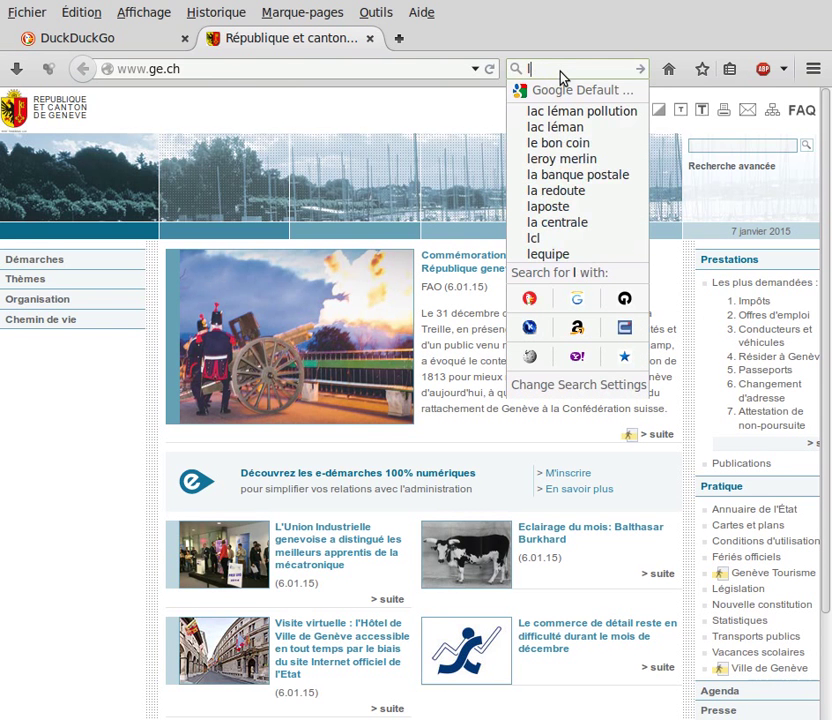
text(ac )
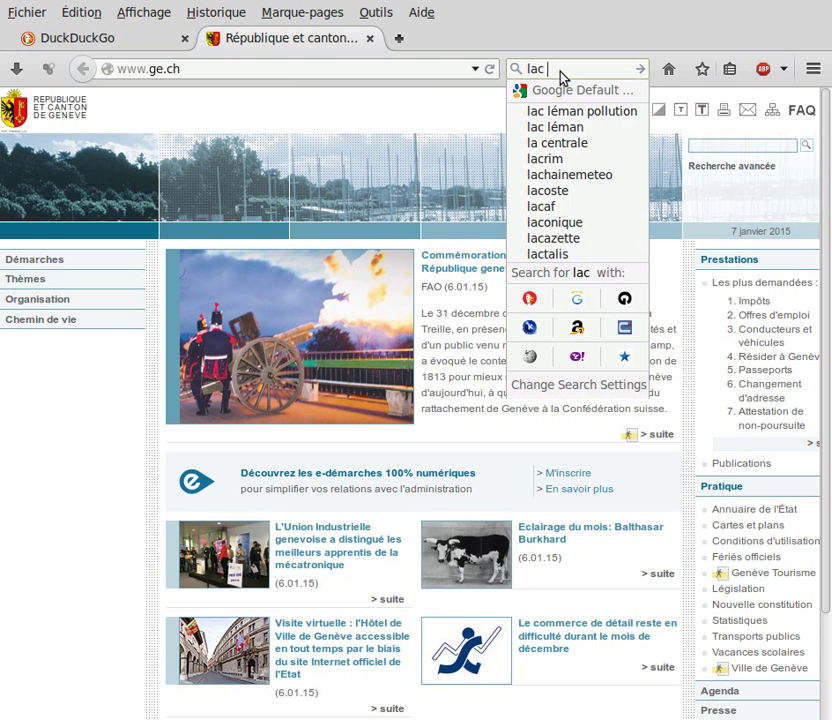
text(l)
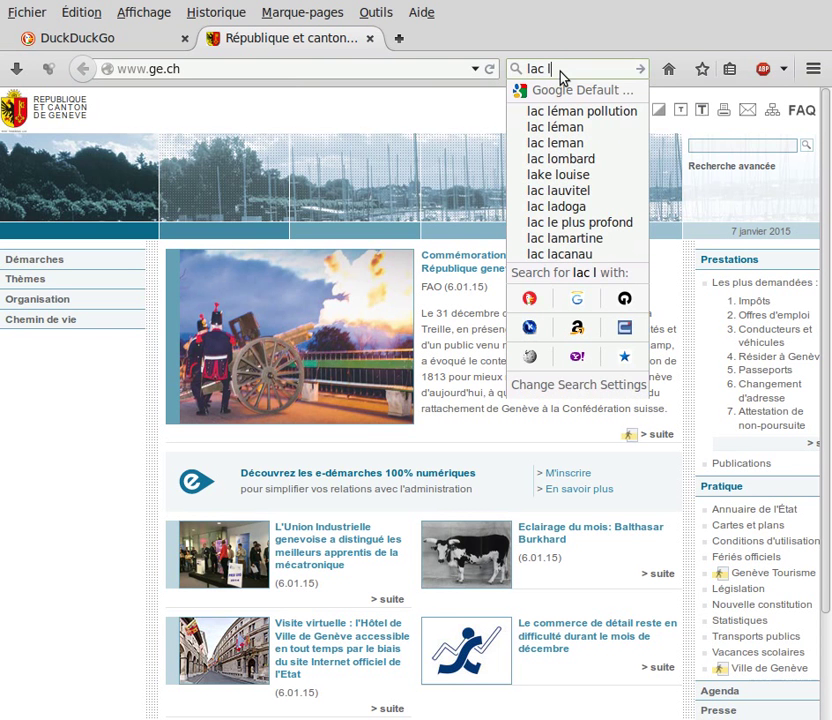
text(éman)
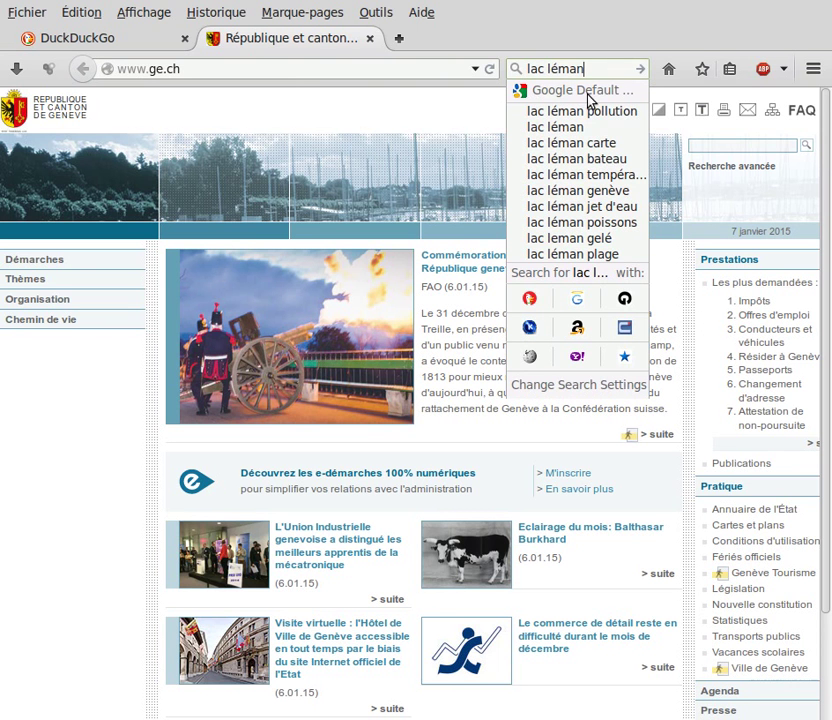
click(640, 69)
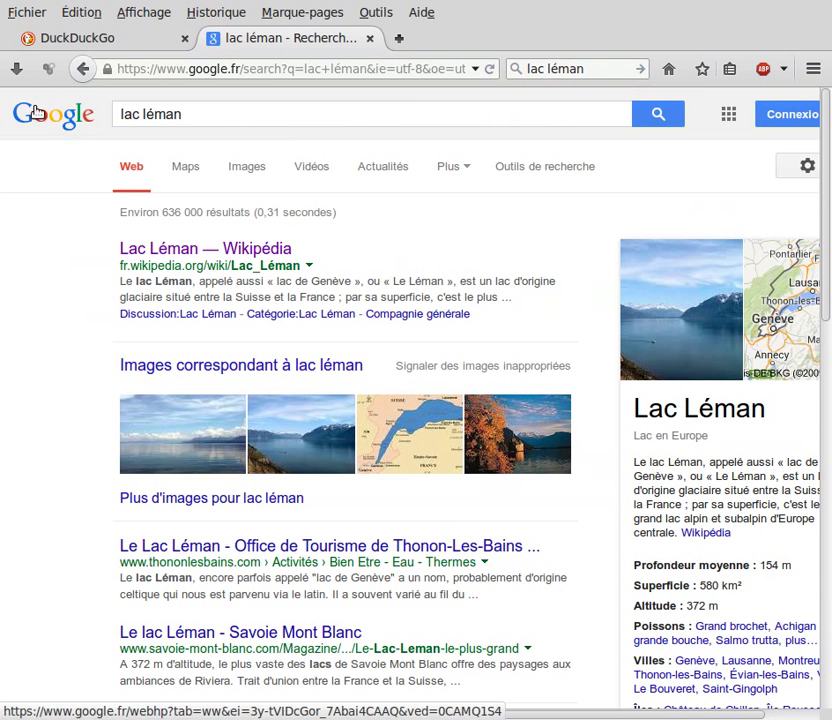
Repeat the "lac léman" search from the browser's search bar with Yahoo, then with Wikipédia.
click(516, 70)
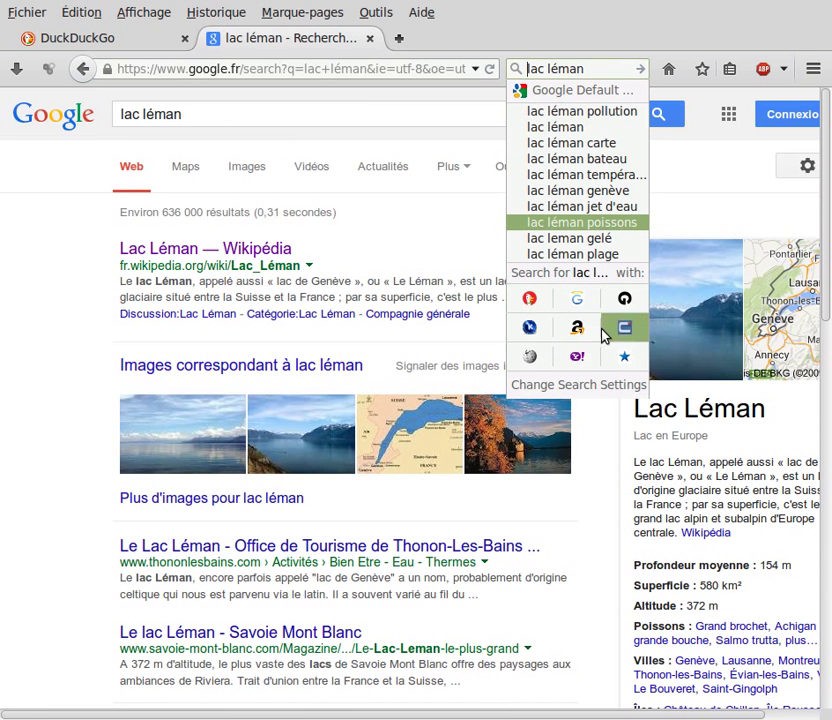
click(577, 358)
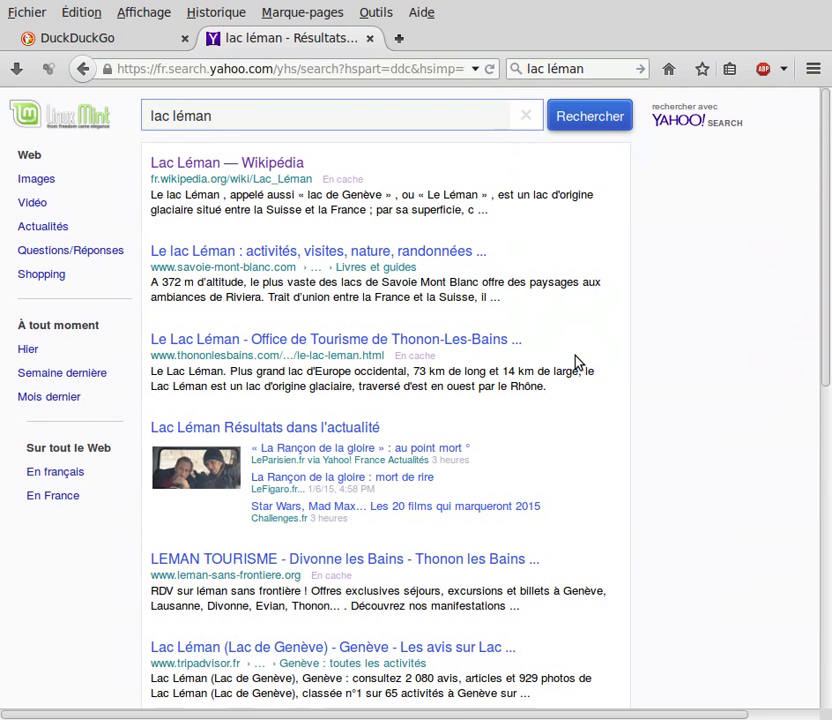
click(520, 70)
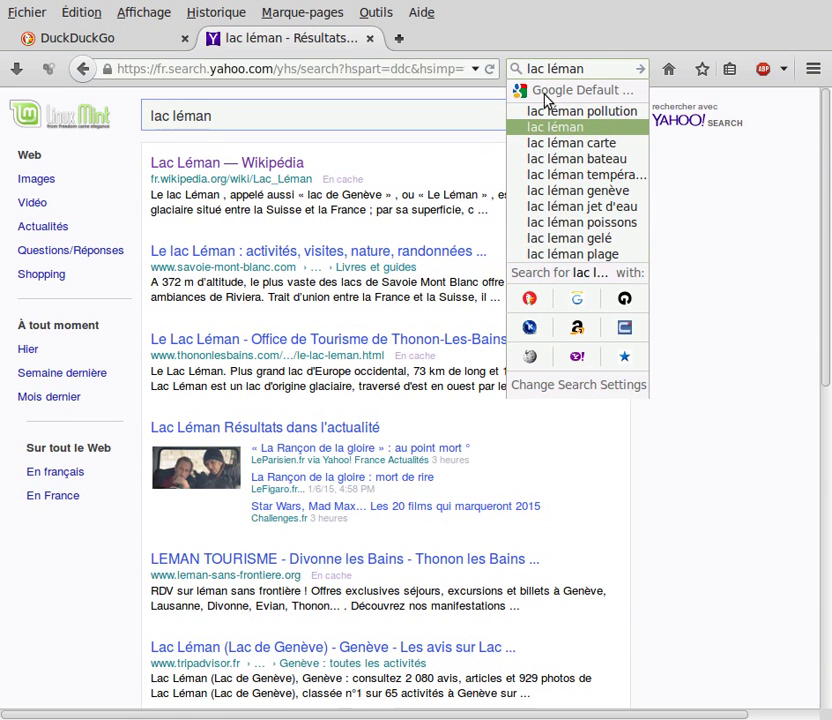
click(530, 354)
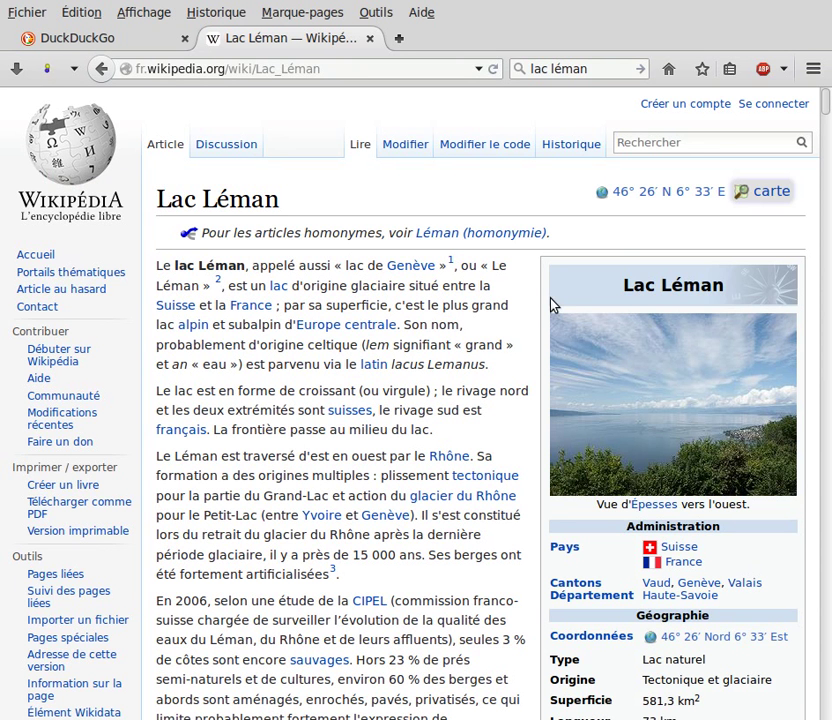
Open the search settings from the browser's search bar and set the default search engine to DuckDuckGo.
click(521, 74)
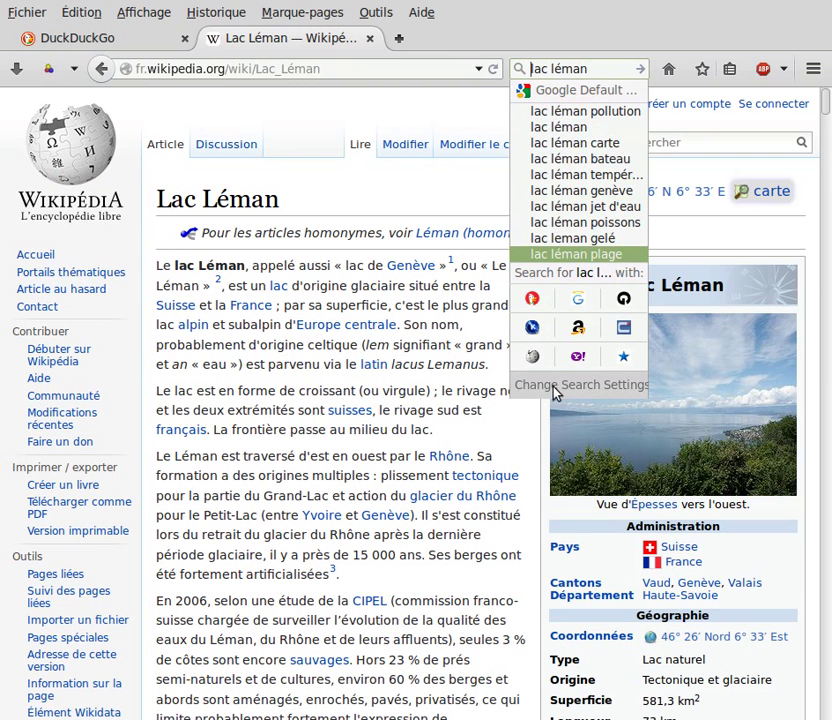
click(576, 392)
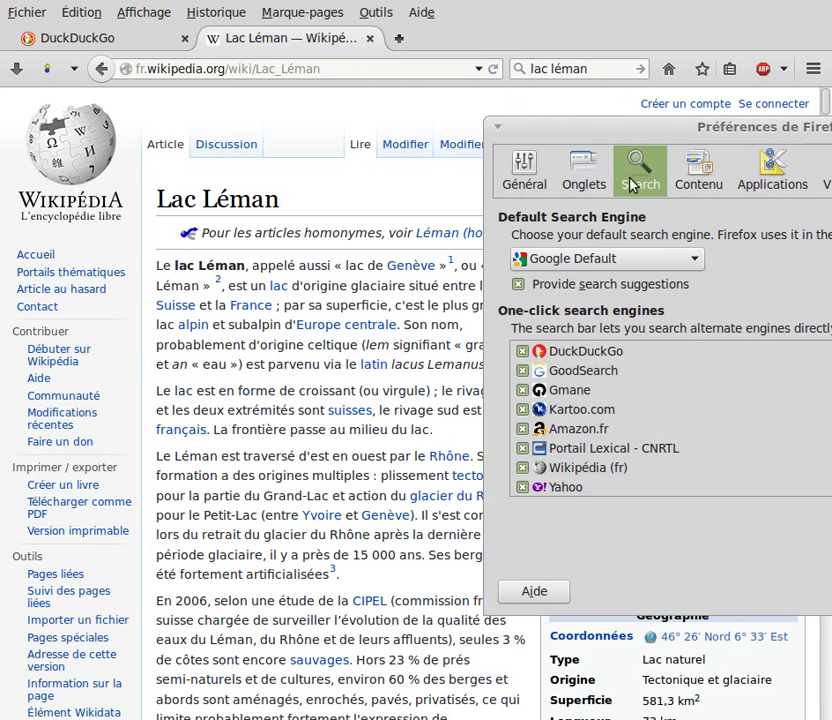
drag(622, 132, 283, 113)
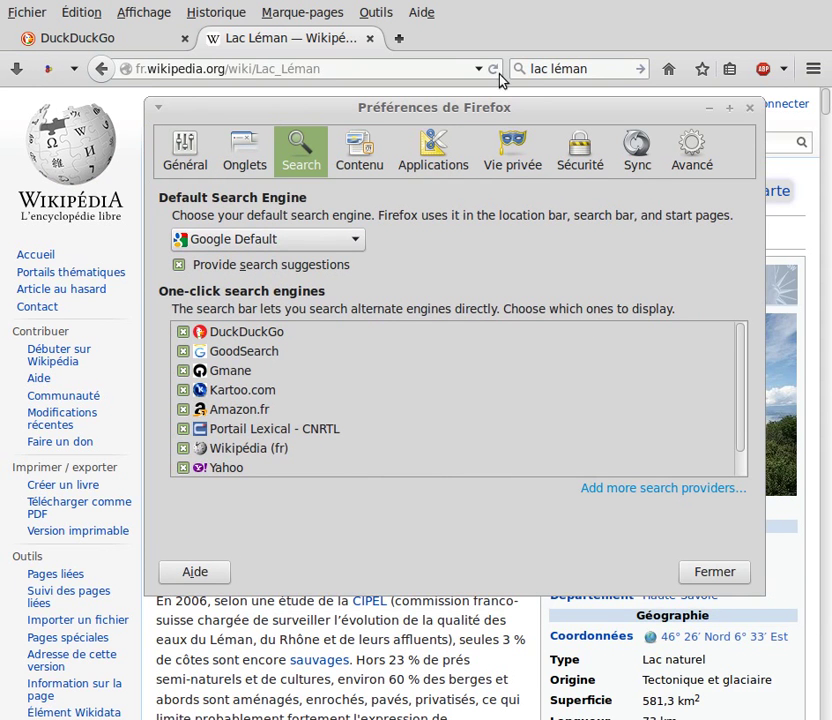
click(265, 247)
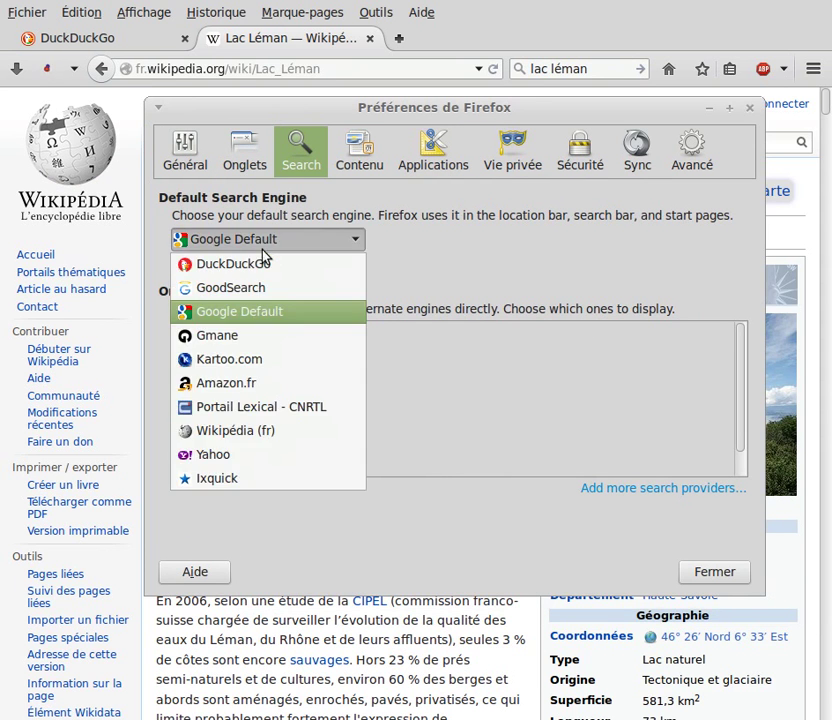
click(265, 264)
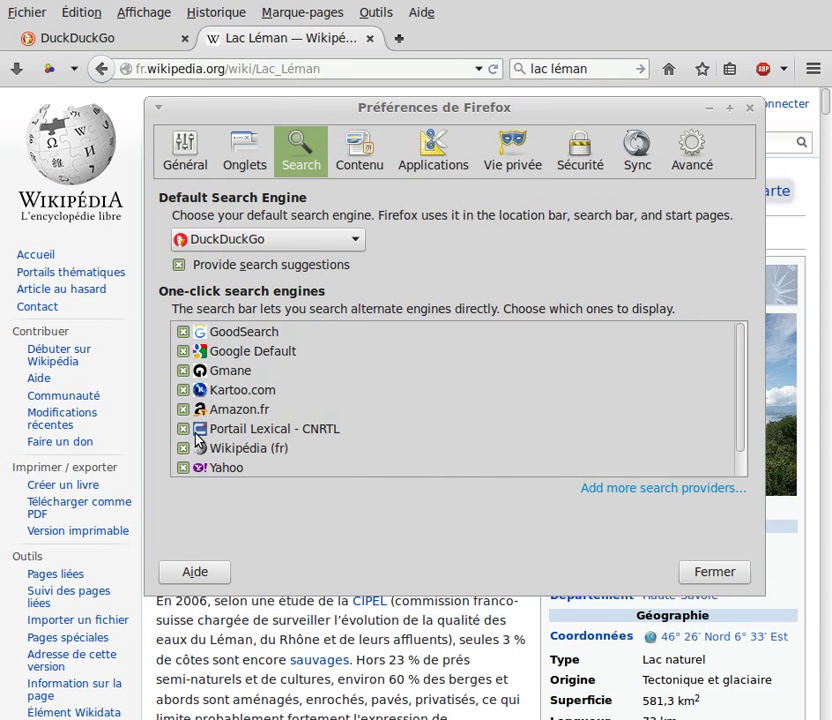
Disable GoodSearch, Gmane, Kartoo.com, Amazon.fr, Portail Lexical - CNRTL and Ixquick as one-click search engines, and close the preferences.
click(183, 333)
click(183, 371)
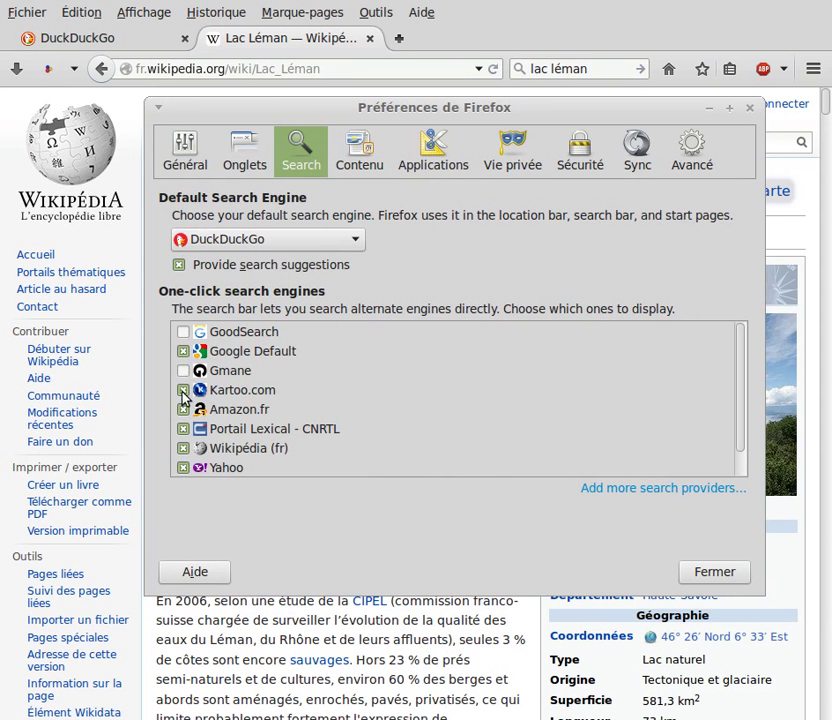
click(183, 390)
click(183, 409)
click(183, 428)
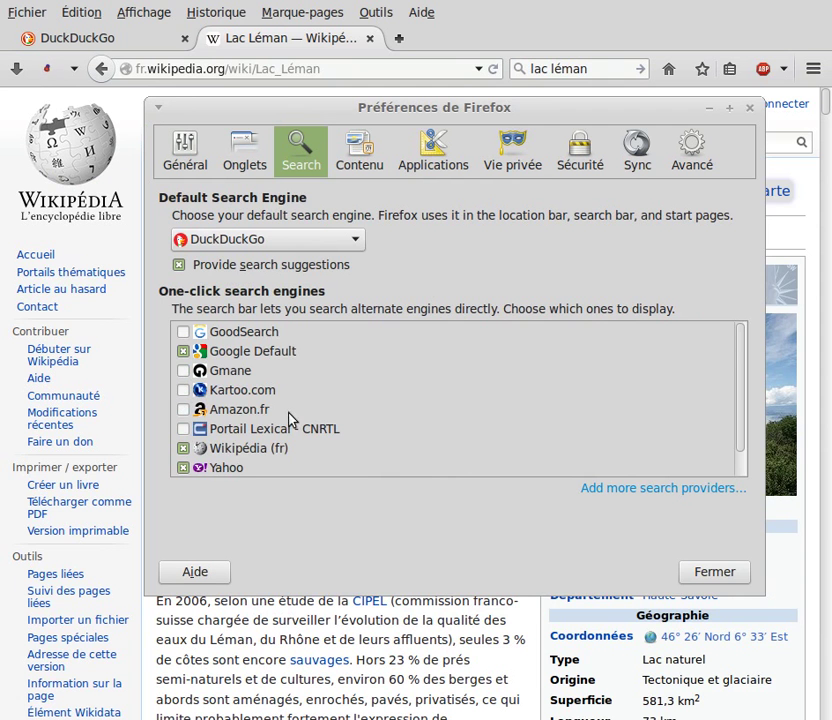
scroll(290, 419, down, 1)
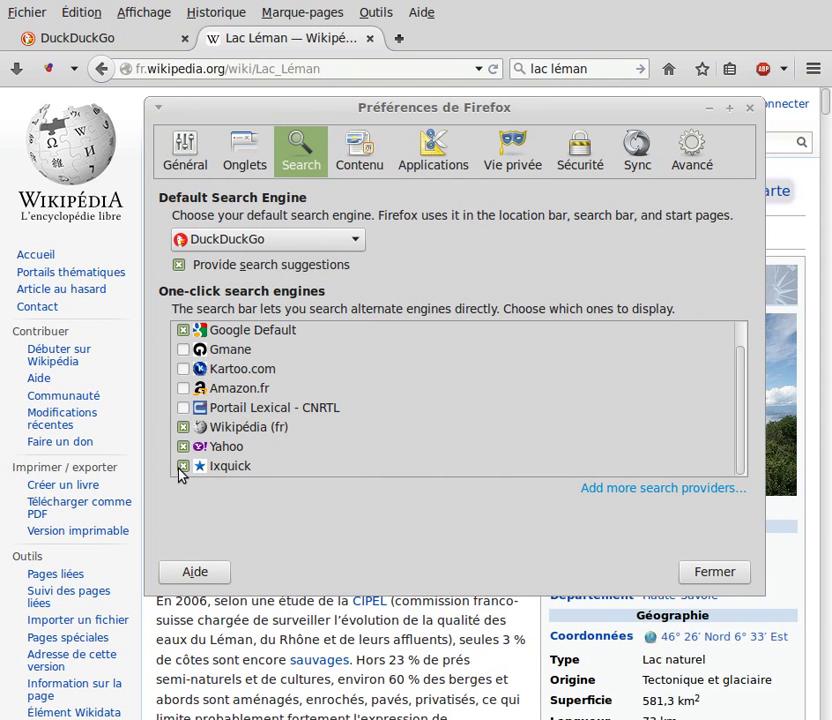
scroll(347, 351, up, 1)
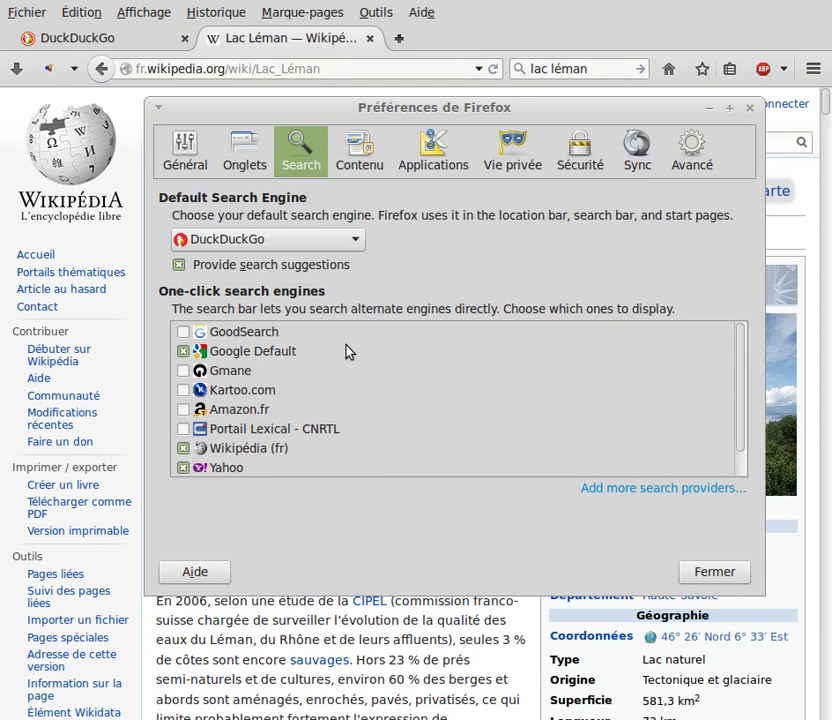
click(716, 573)
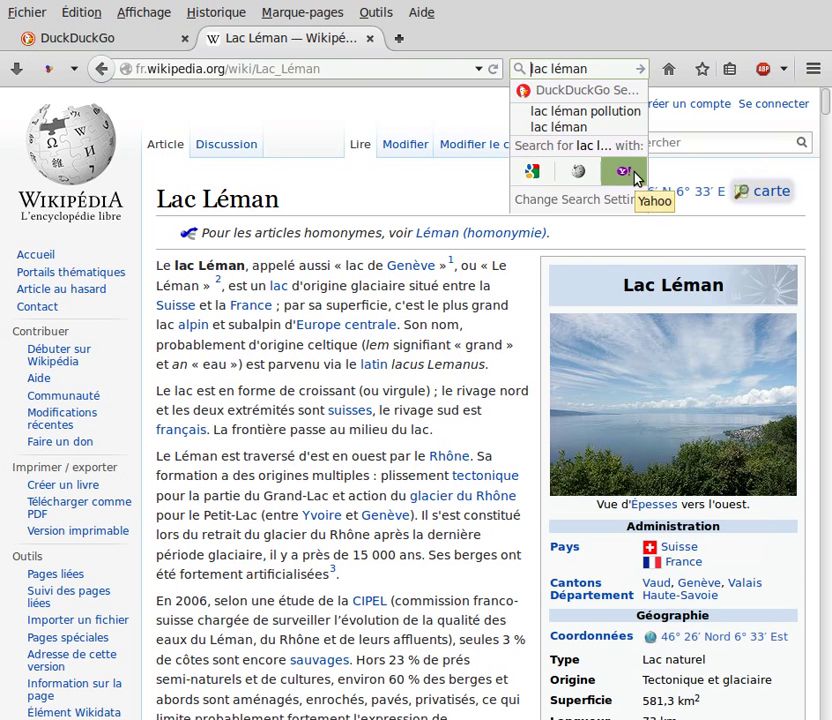
Return to the search settings from the search bar and open the web page for adding more search providers.
click(518, 70)
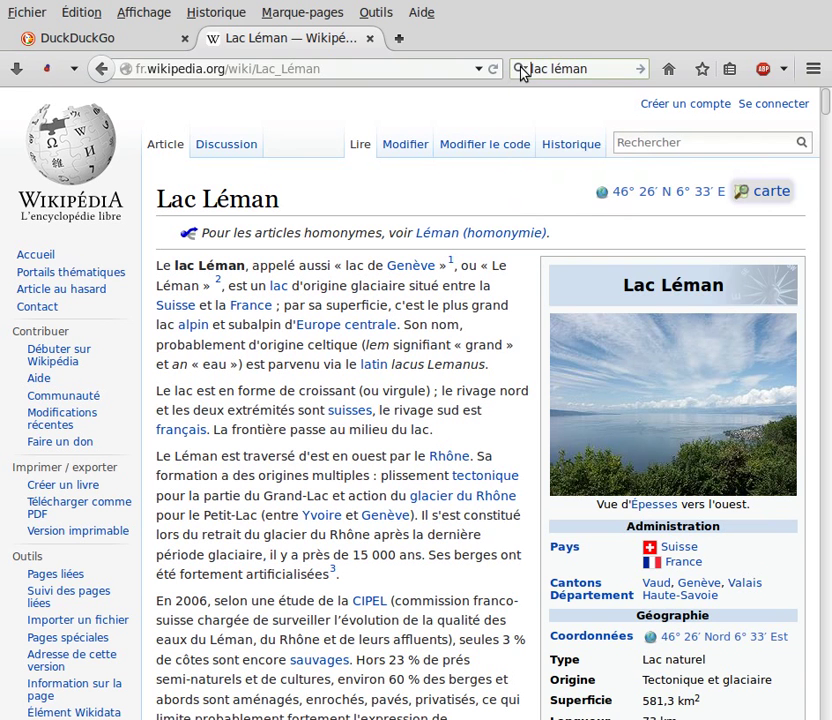
click(522, 70)
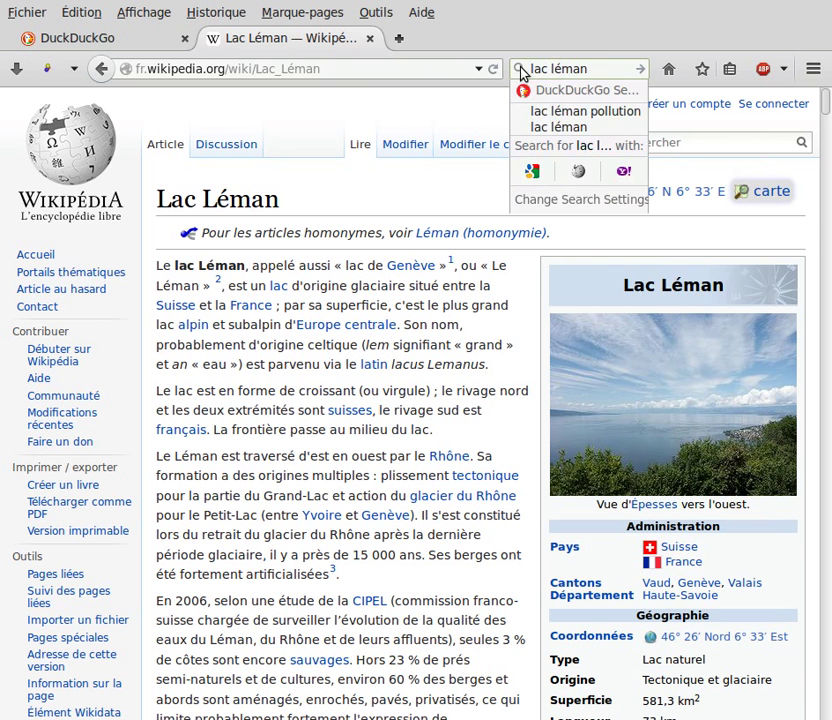
click(545, 206)
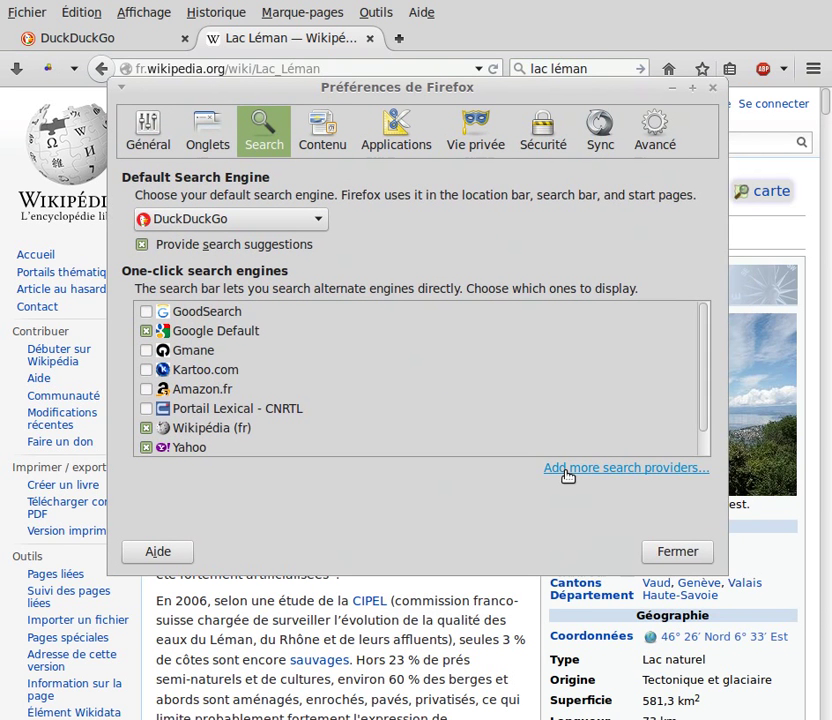
click(566, 468)
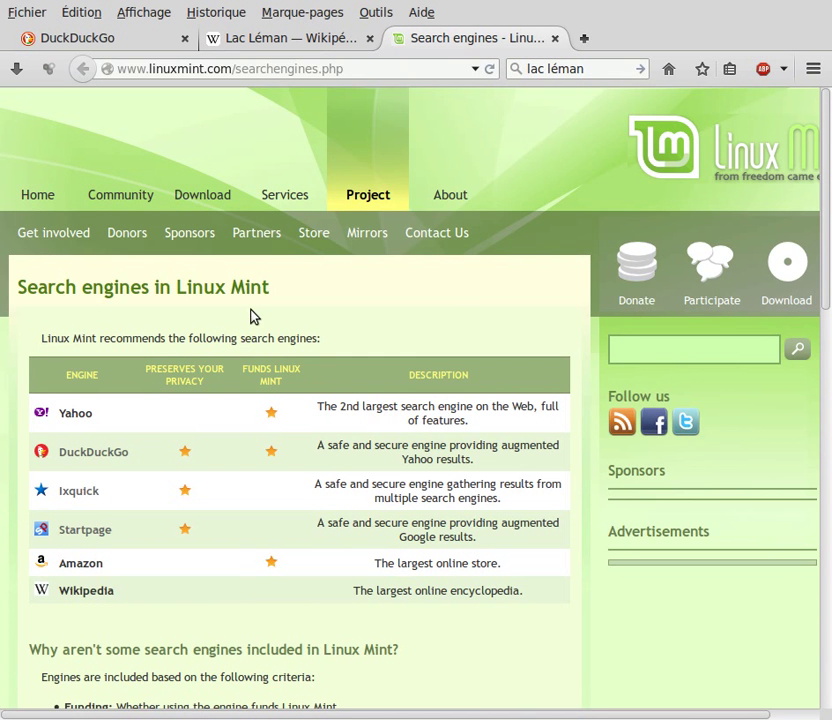
Open the Baidu page from the commercial engines on Linux Mint's search engines page.
scroll(250, 316, down, 5)
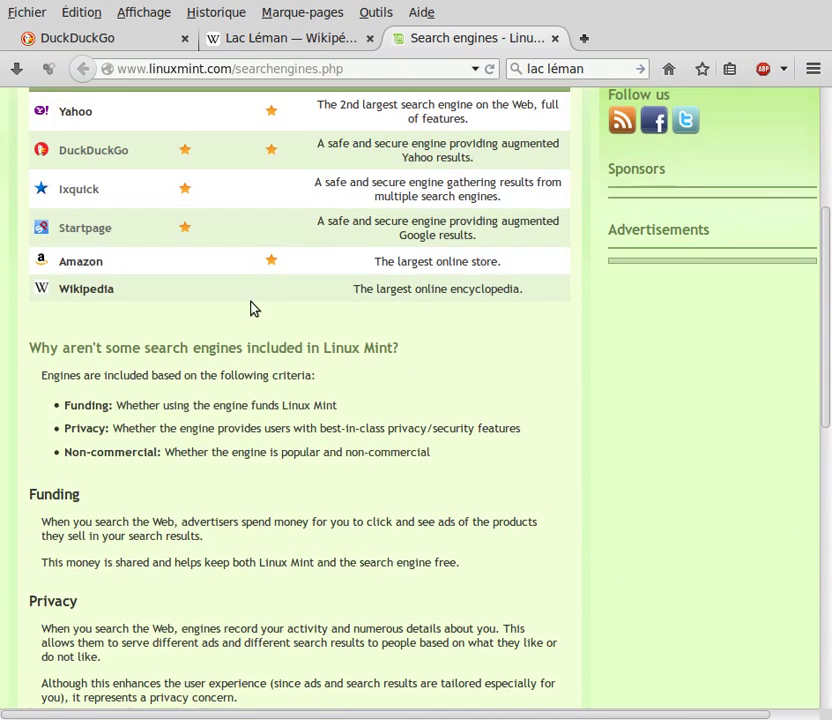
scroll(227, 494, down, 6)
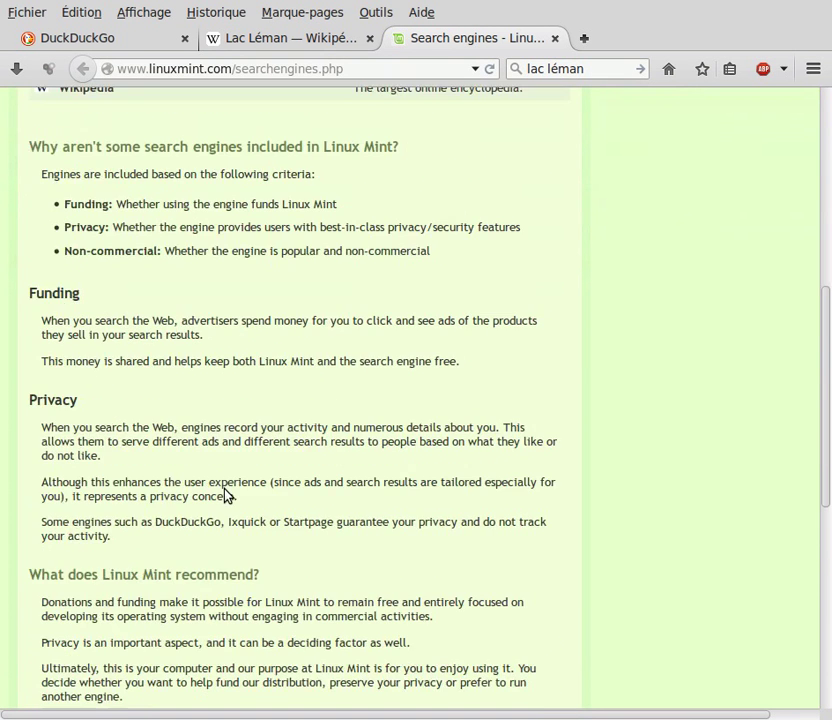
scroll(226, 490, down, 5)
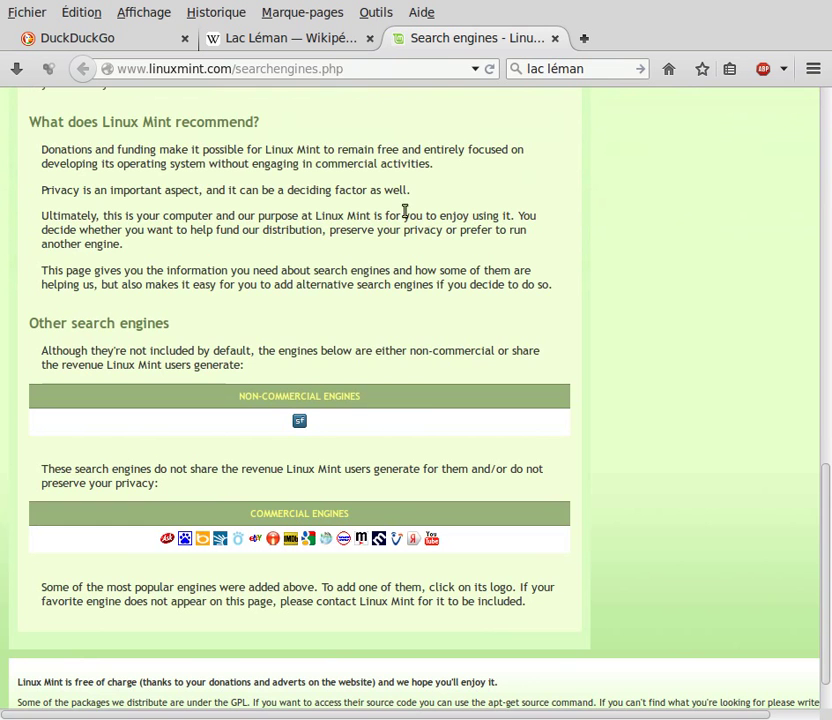
click(187, 540)
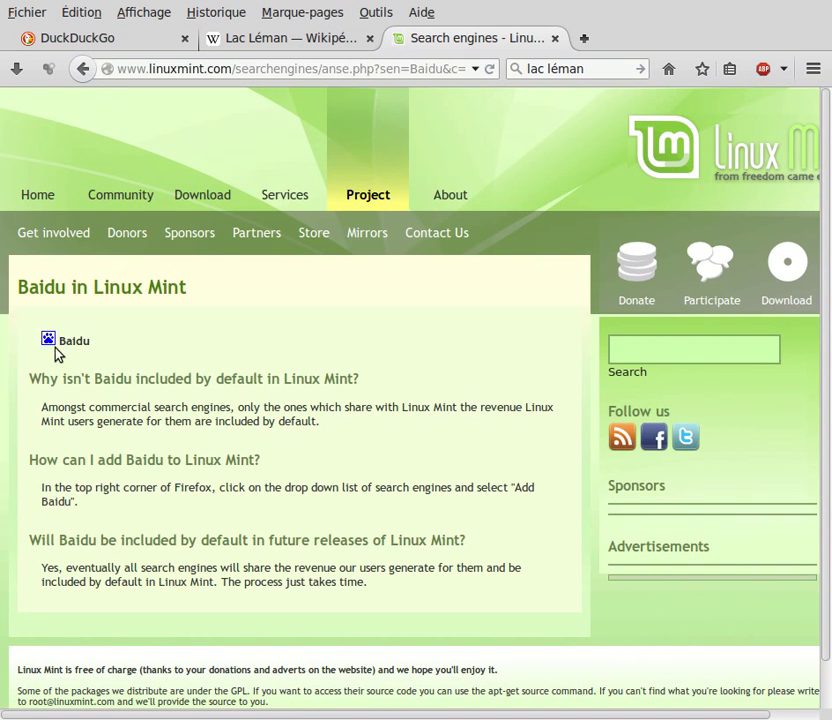
Try to add Baidu to the browser's search engines from the search bar.
mouse_move(431, 143)
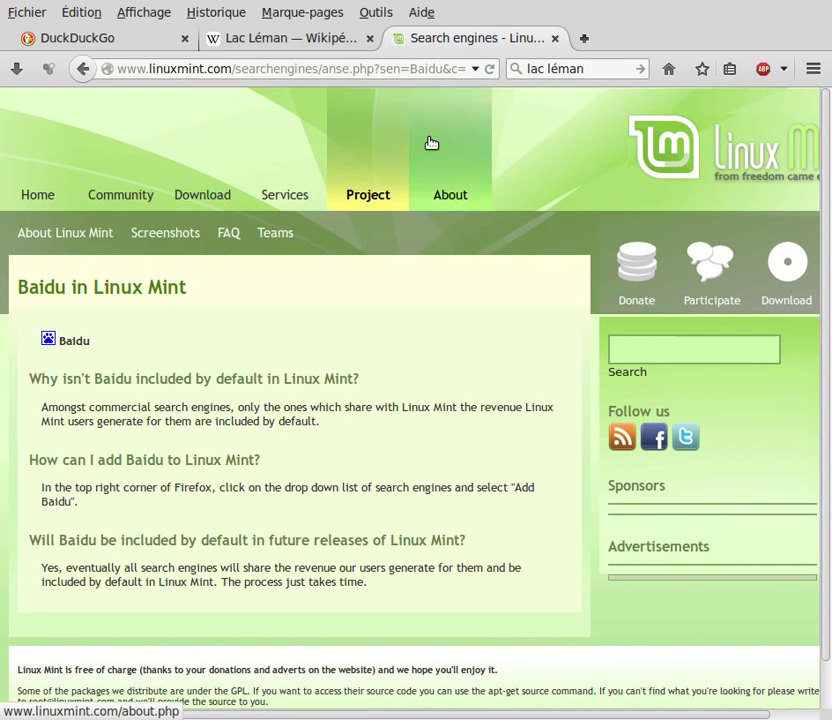
click(516, 70)
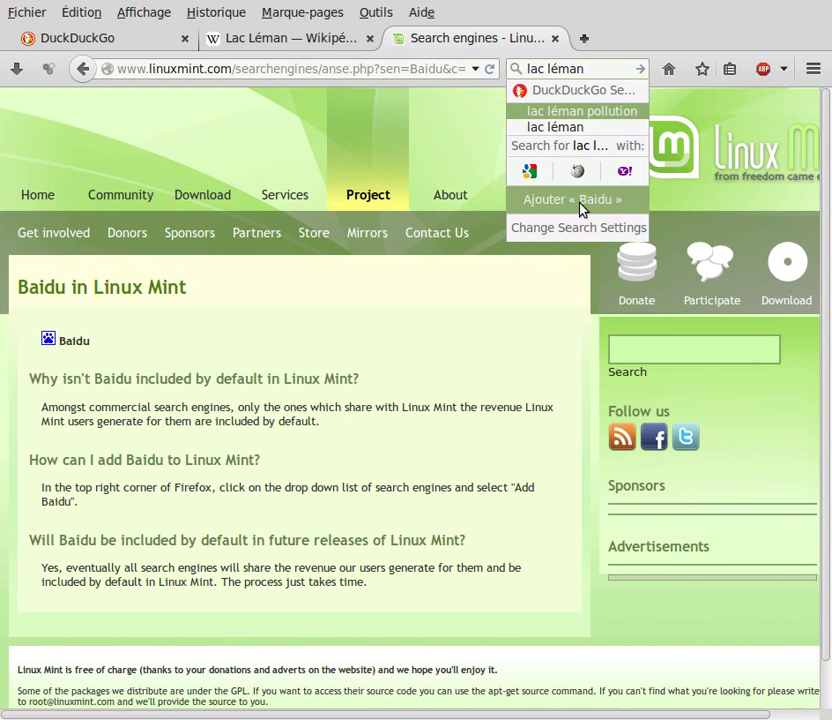
click(530, 206)
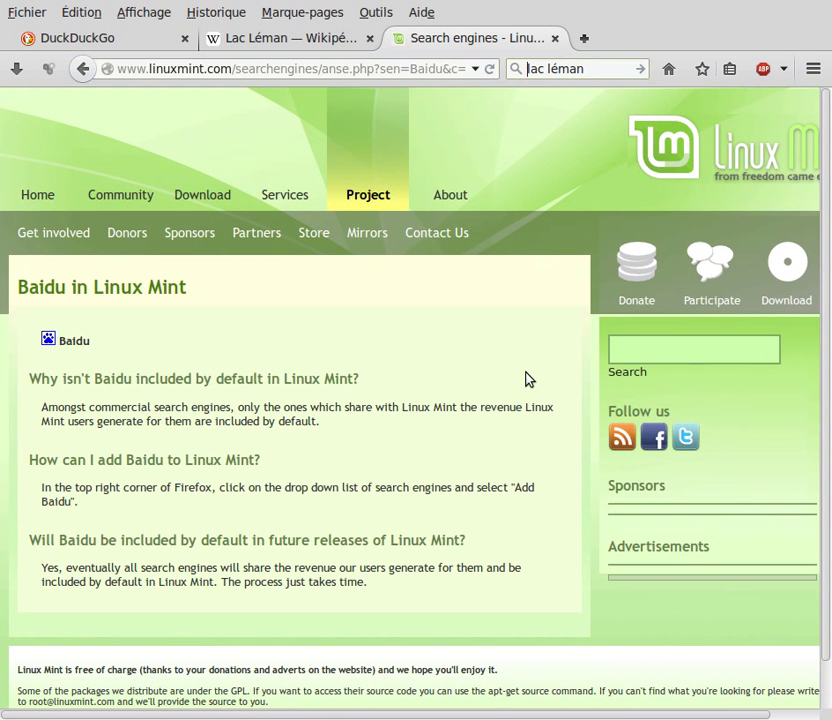
Check the one-click engines in the search preferences for Baidu, close the preferences and recheck the search bar's engine list.
click(518, 70)
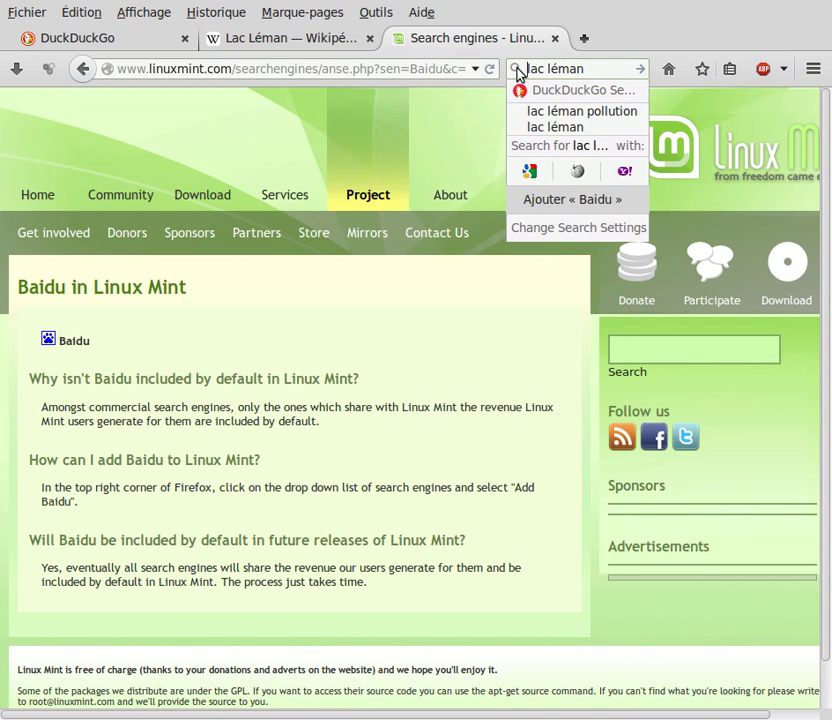
click(556, 232)
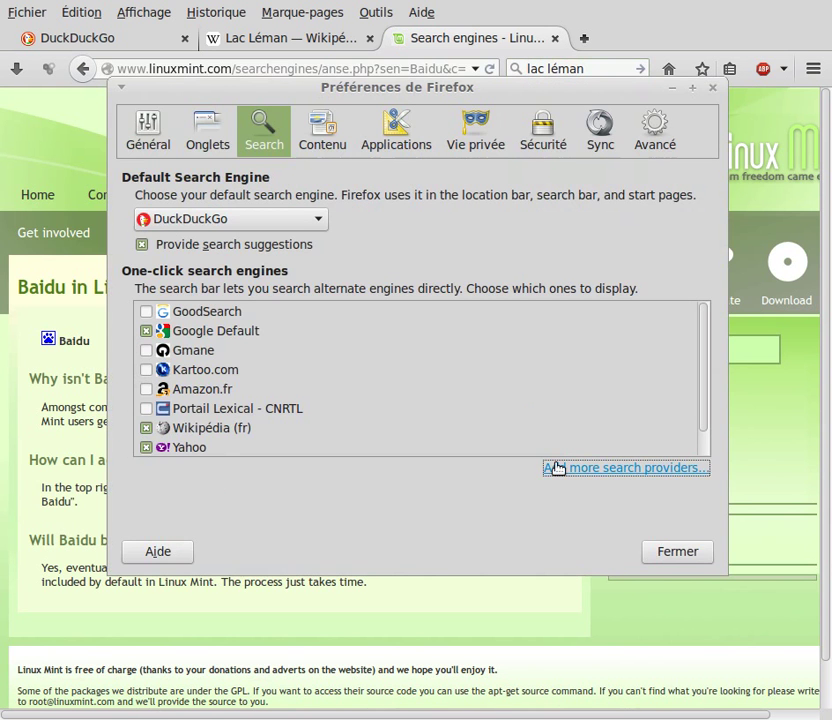
click(675, 550)
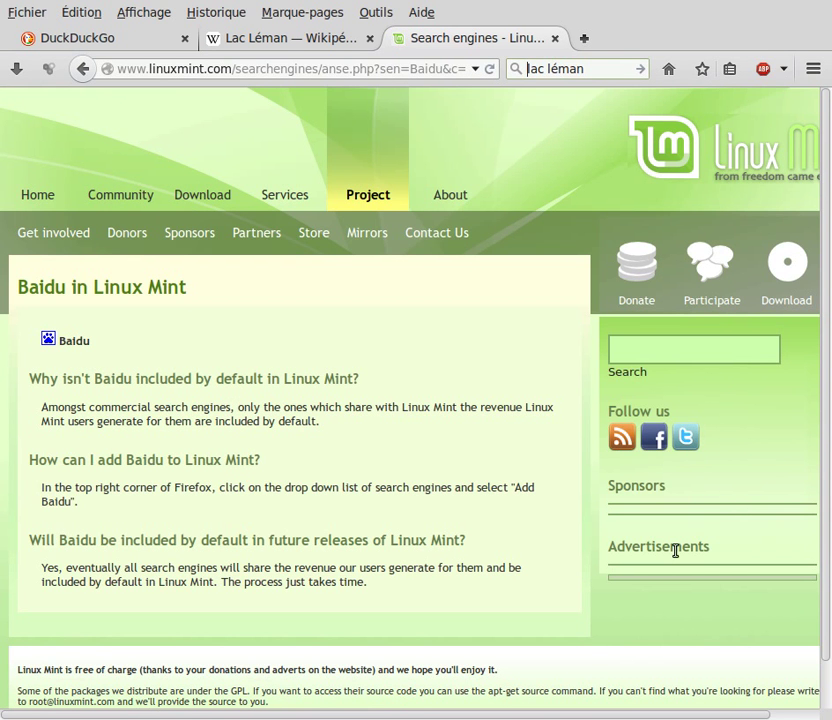
click(613, 67)
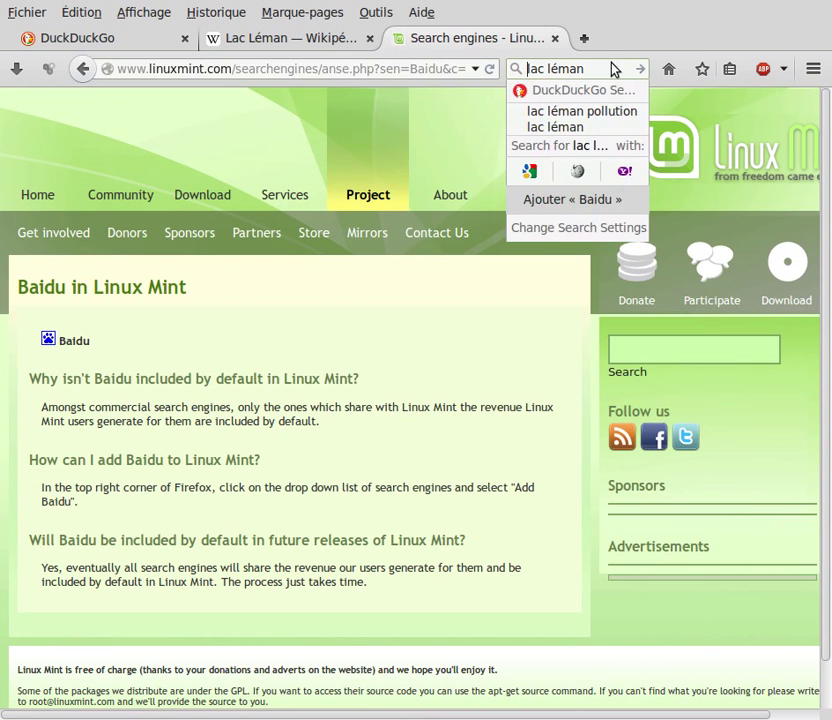
click(640, 74)
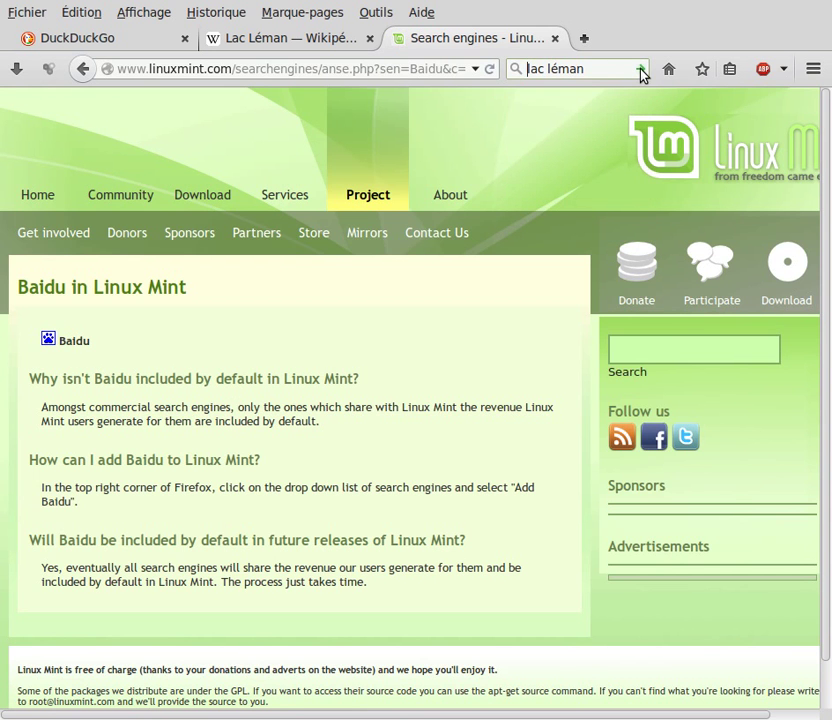